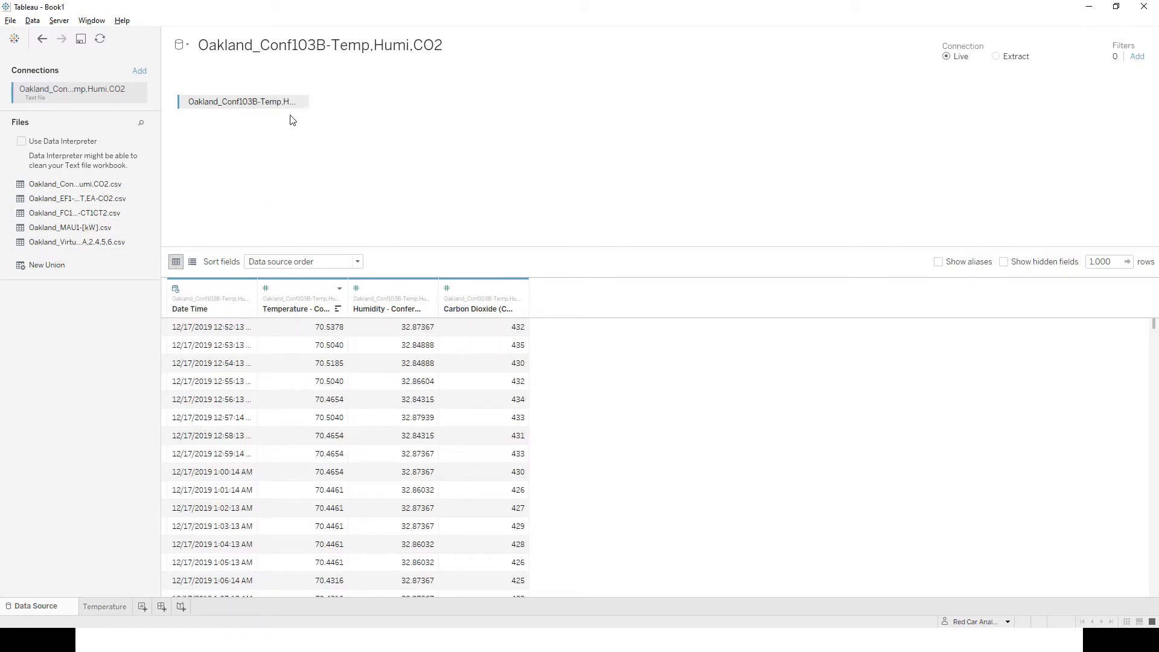
Replace the table on the data source canvas with a manual union of all five listed Oakland CSV files.
left_click(301, 104)
left_click(310, 191)
left_click_drag(42, 266, 331, 128)
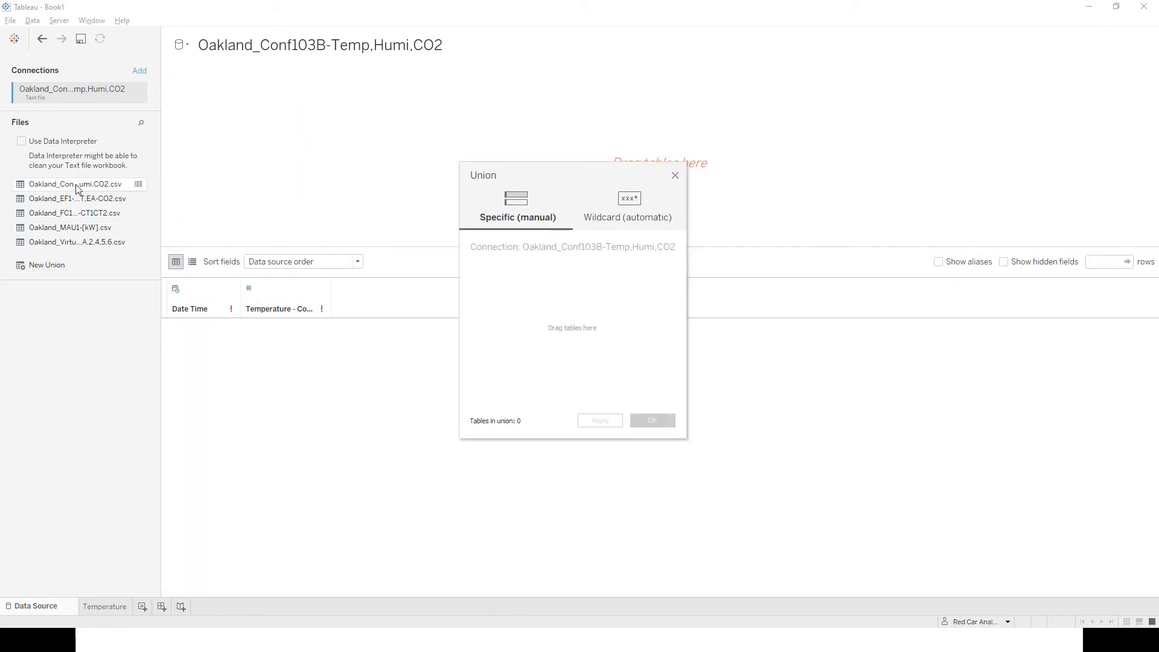
left_click_drag(72, 184, 509, 295)
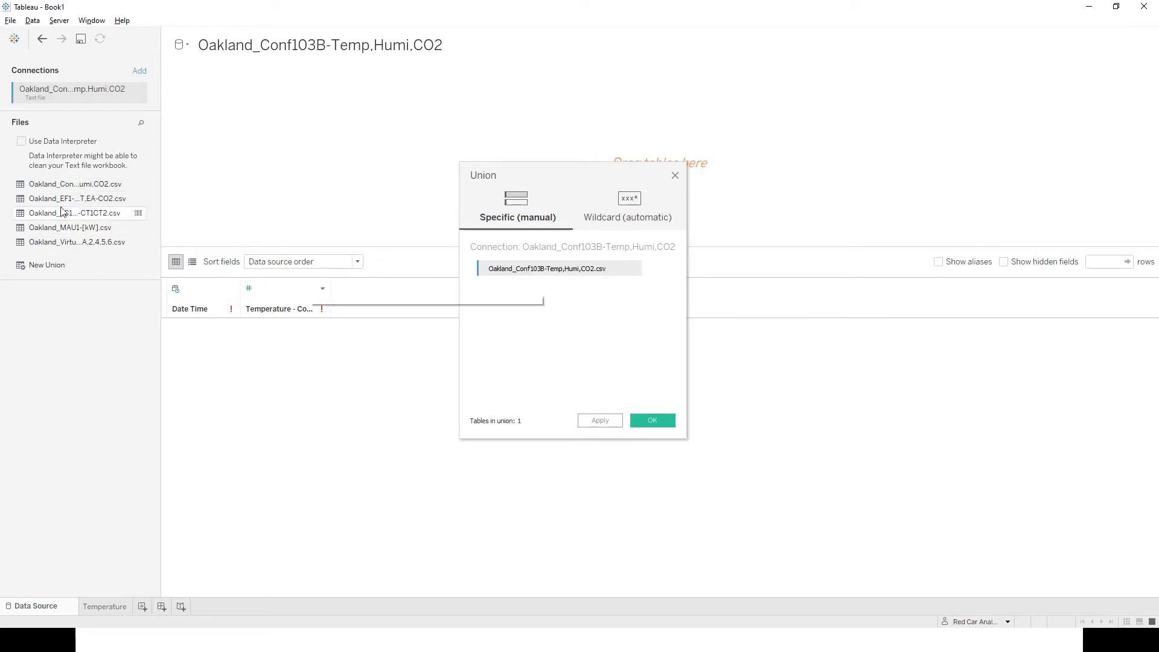
left_click_drag(73, 199, 552, 318)
left_click_drag(71, 215, 584, 349)
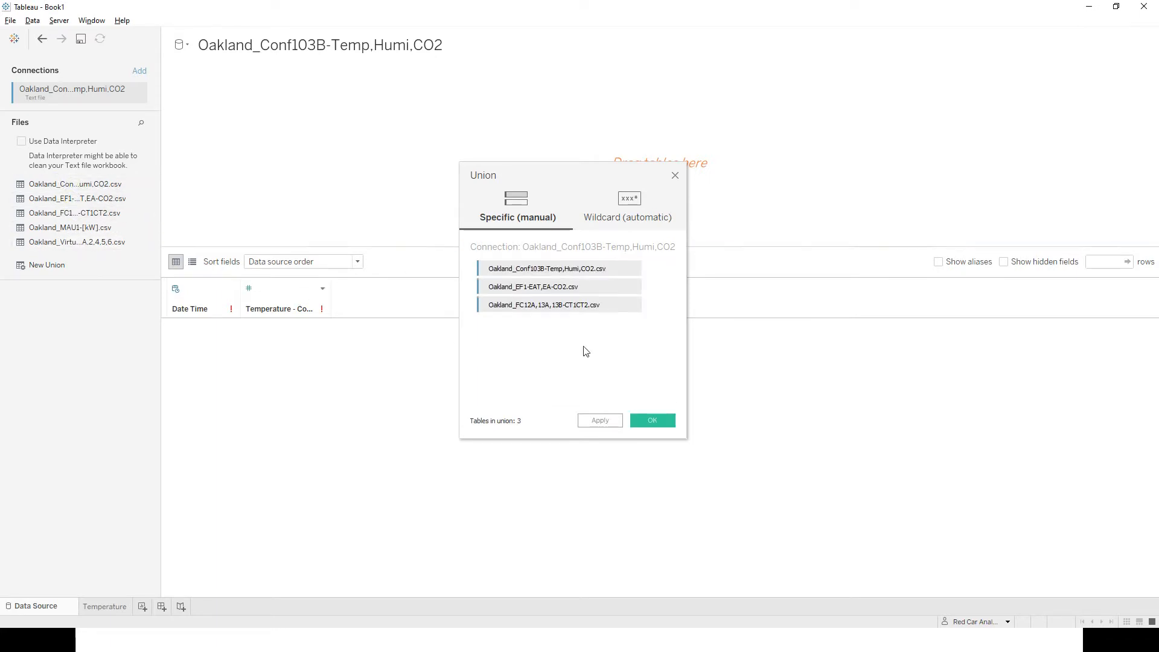
left_click_drag(69, 225, 504, 383)
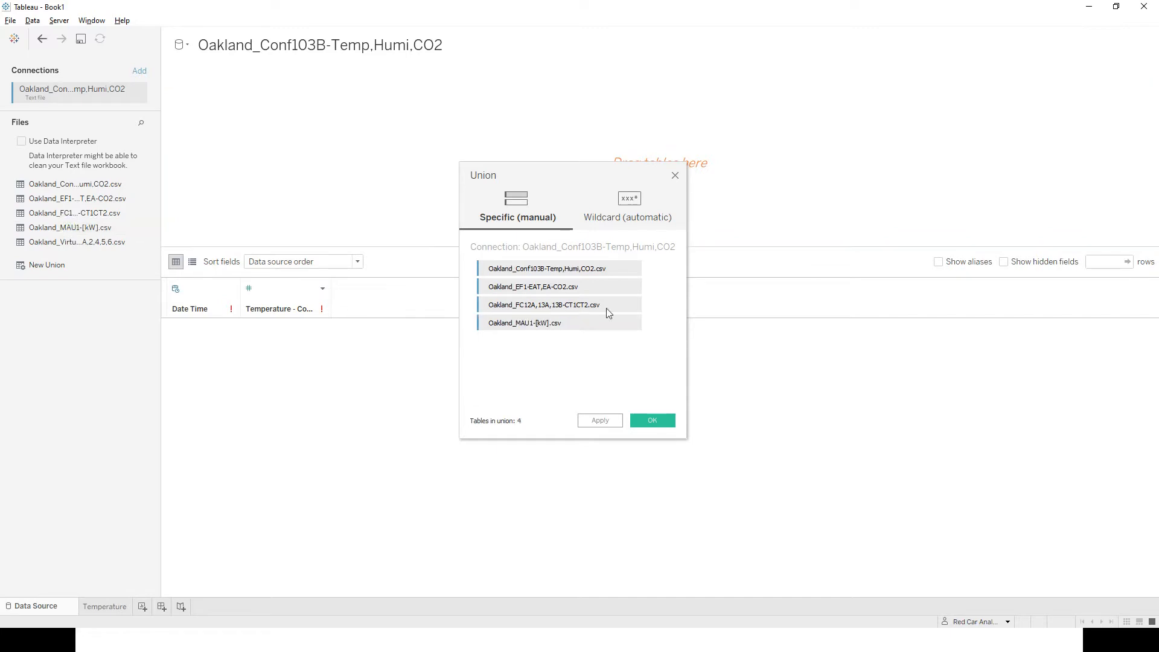
left_click_drag(52, 241, 563, 378)
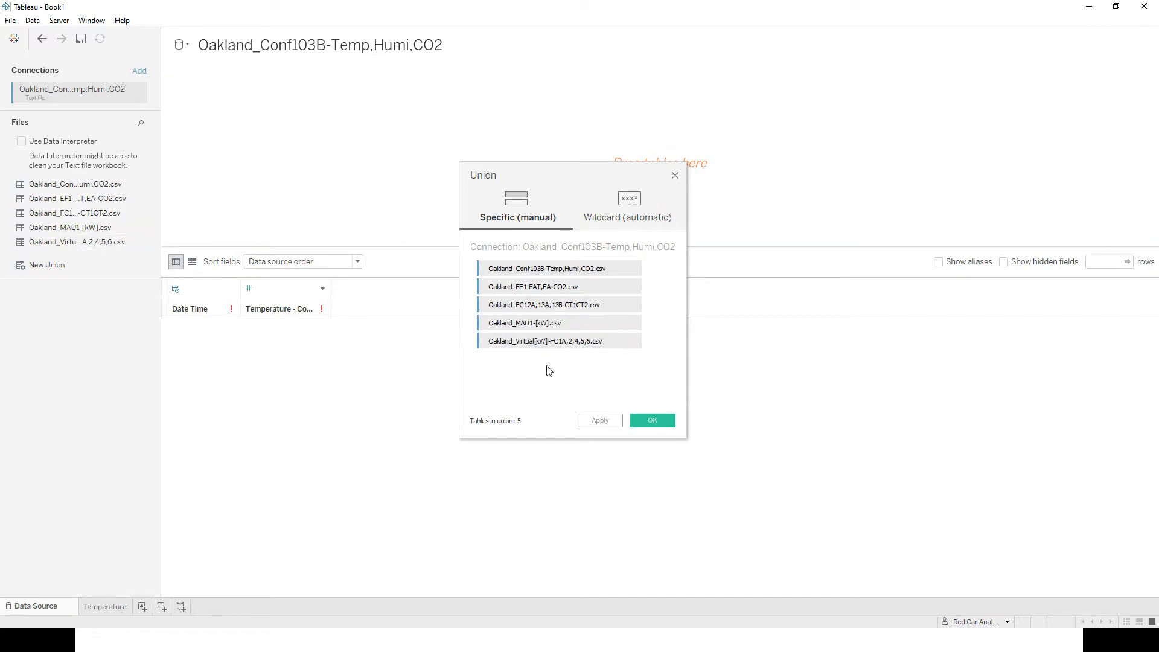
left_click(652, 421)
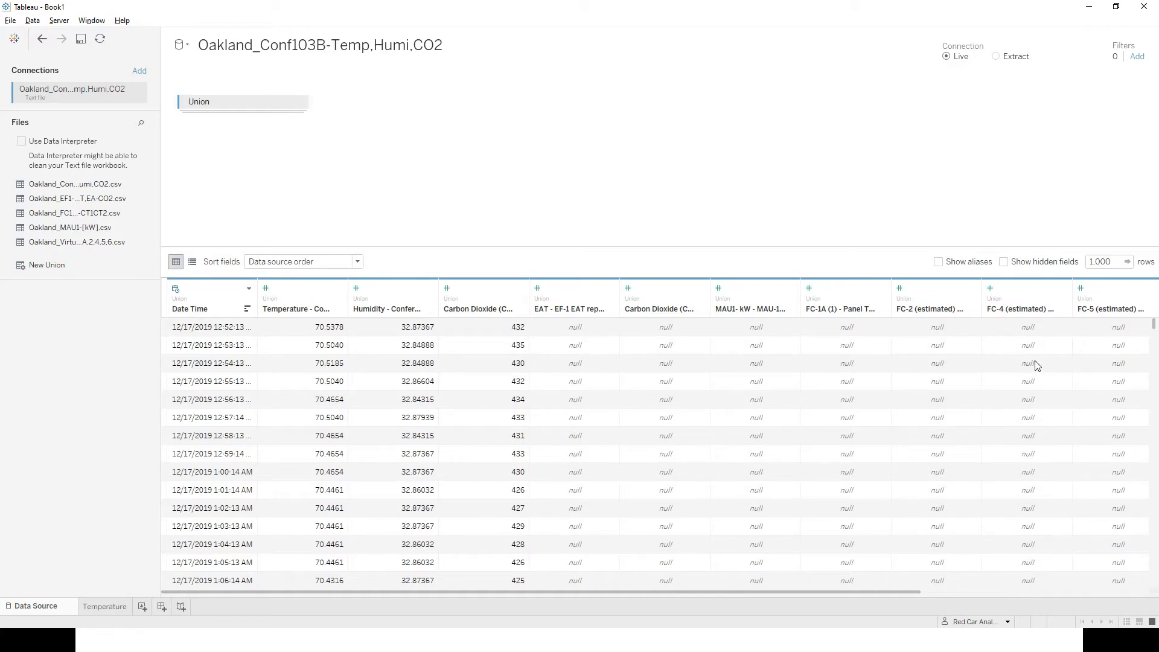
Switch to the Temperature worksheet and widen the data pane so the full measure names can be read.
left_click_drag(902, 590, 793, 591)
left_click(104, 607)
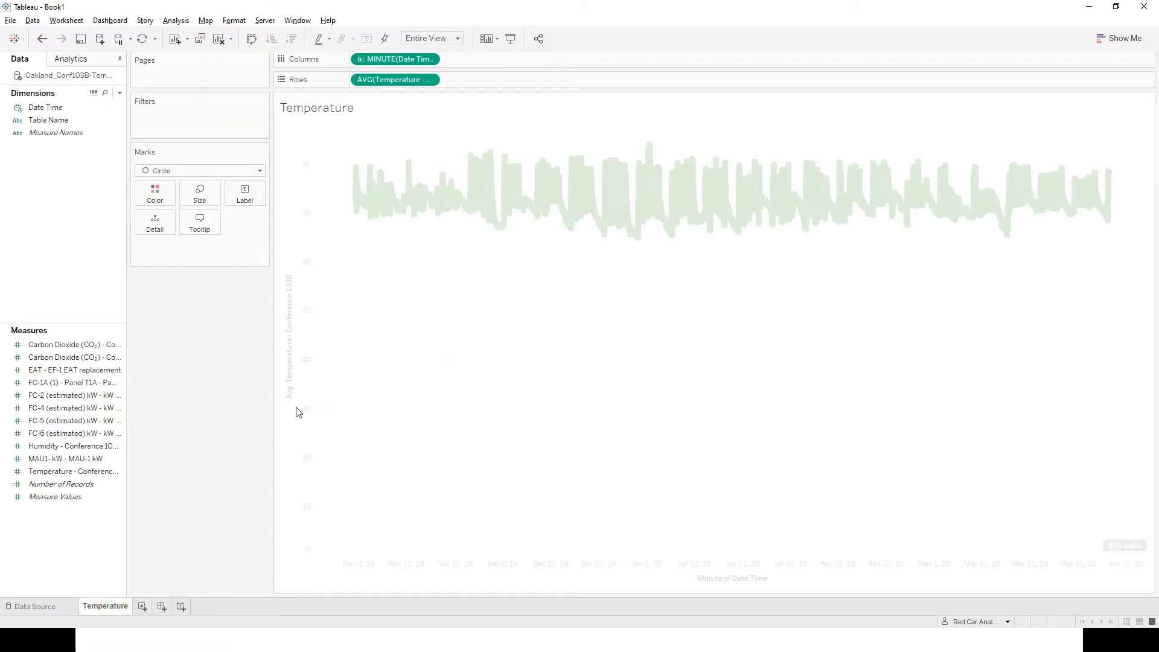
left_click_drag(126, 334, 226, 320)
left_click(75, 486)
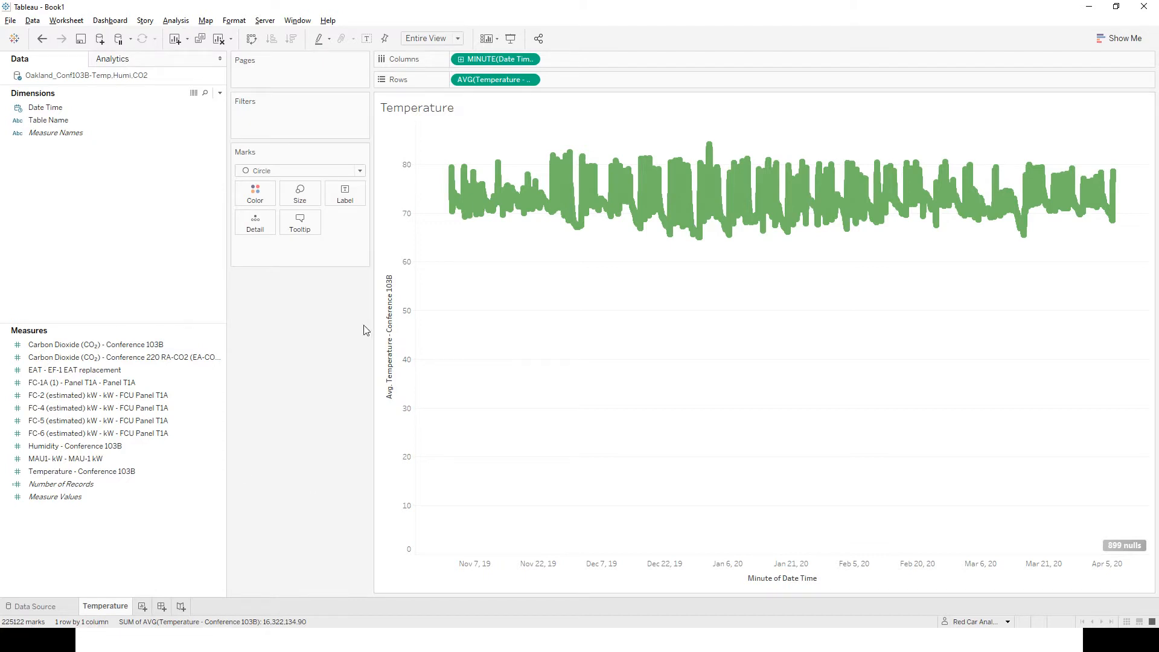
Add the Carbon Dioxide - Conference 103B measure to Rows beside temperature and aggregate it as Average.
mouse_move(514, 197)
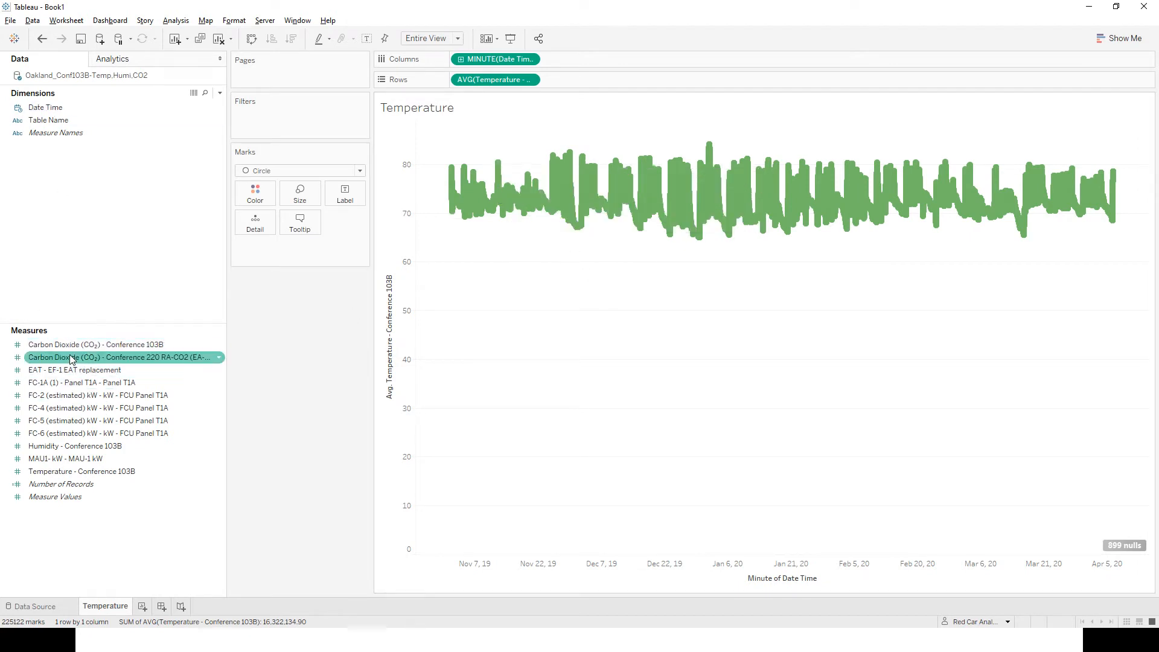
left_click_drag(73, 344, 583, 85)
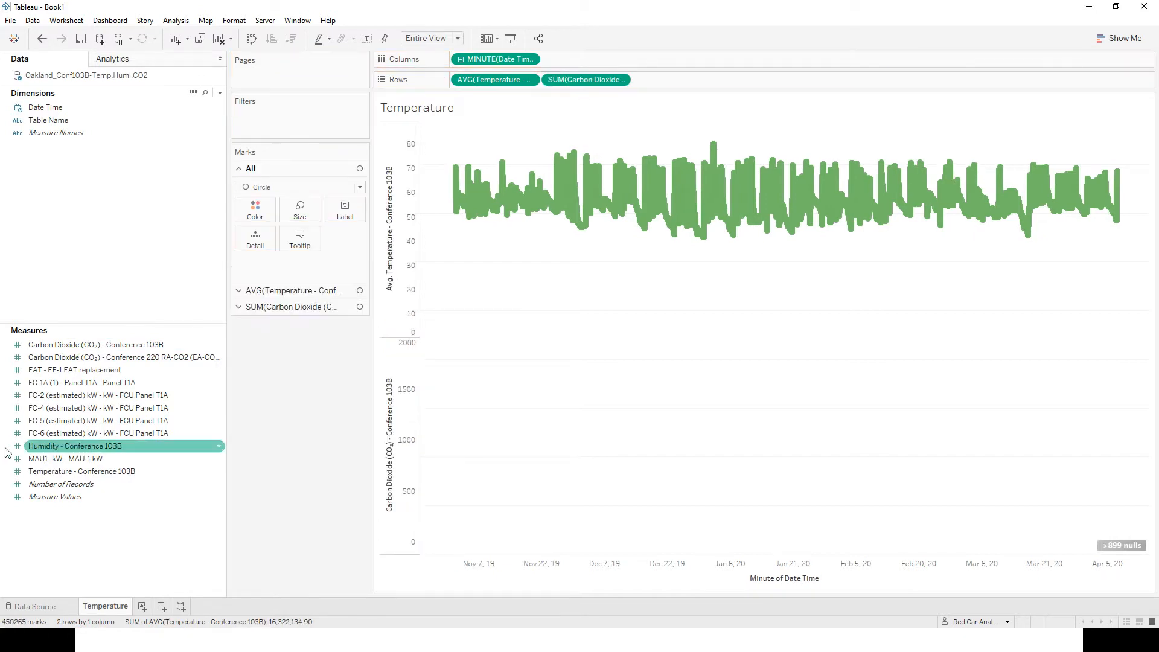
right_click(574, 81)
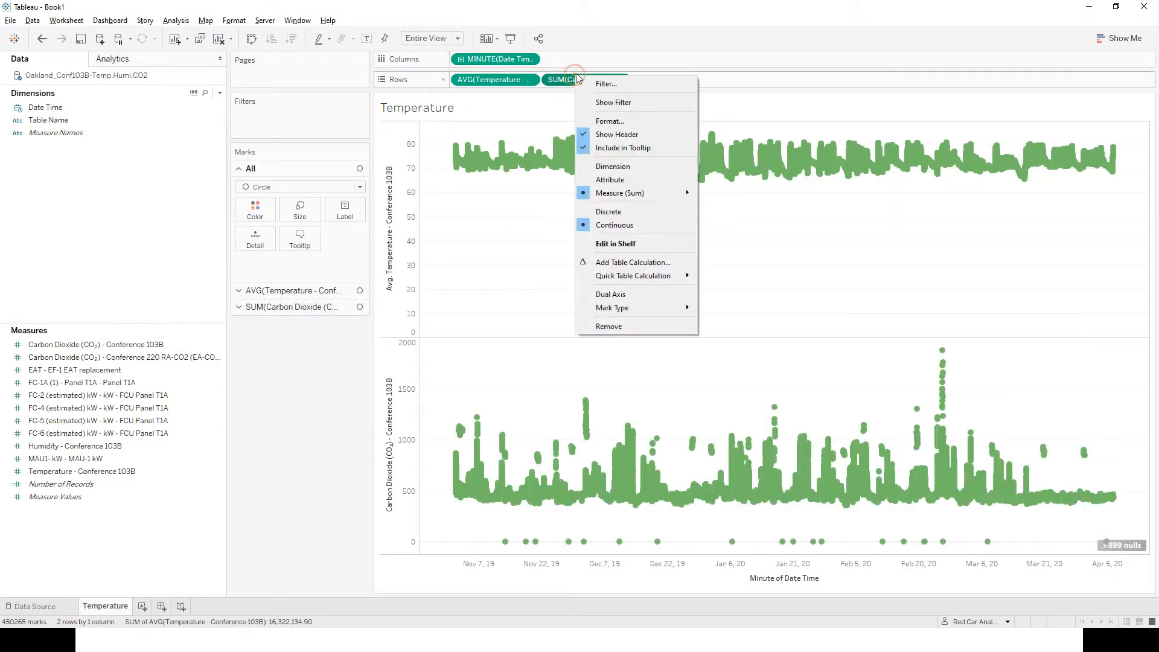
mouse_move(653, 199)
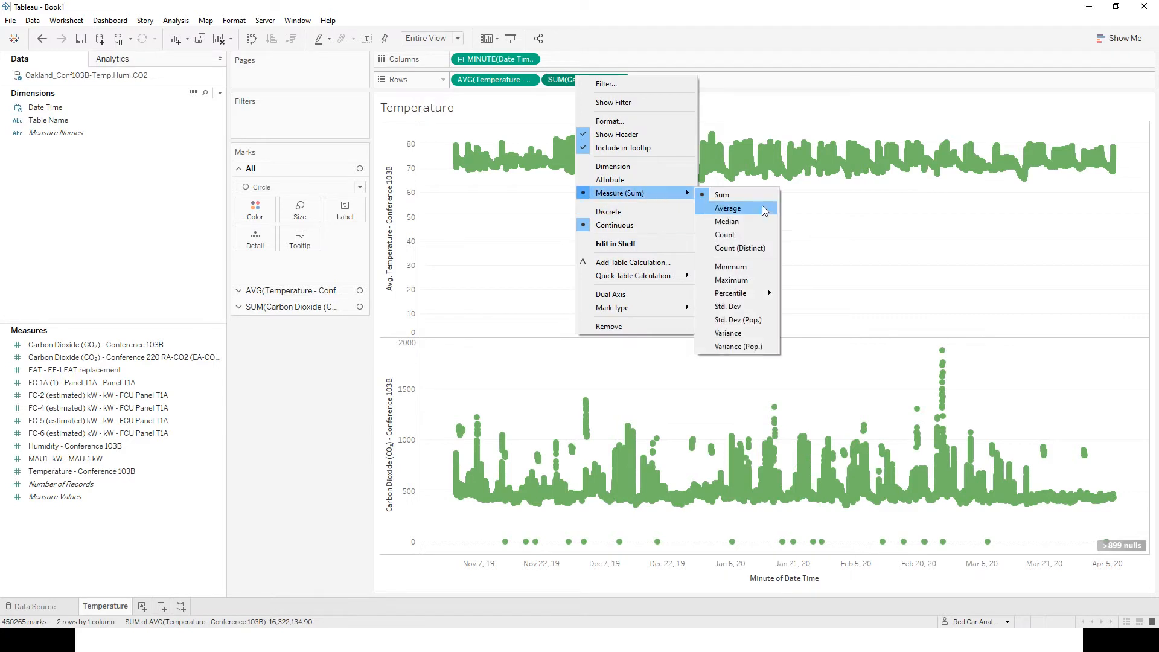
left_click(761, 210)
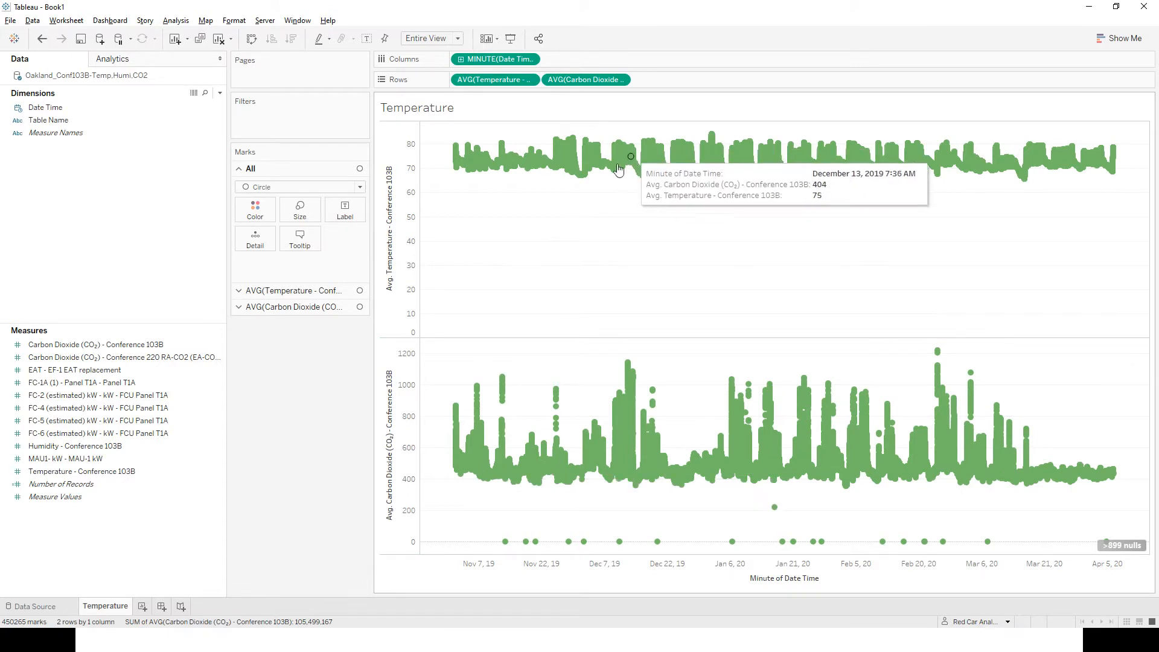
Color the average carbon dioxide marks orange.
left_click(293, 307)
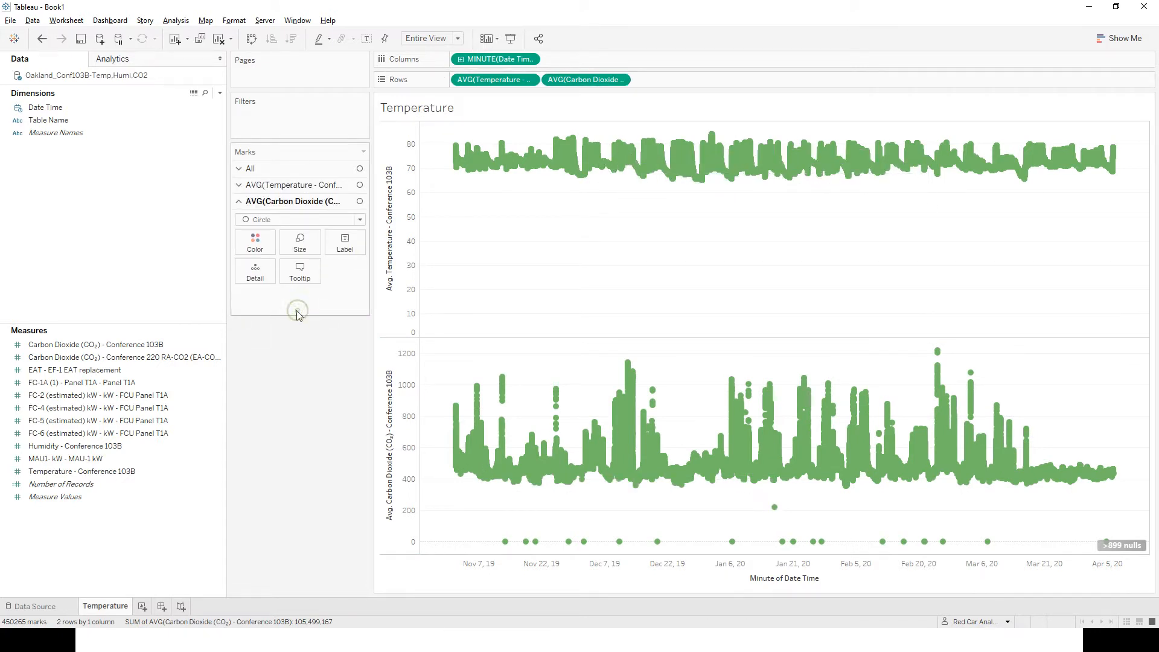
left_click(262, 252)
left_click(540, 280)
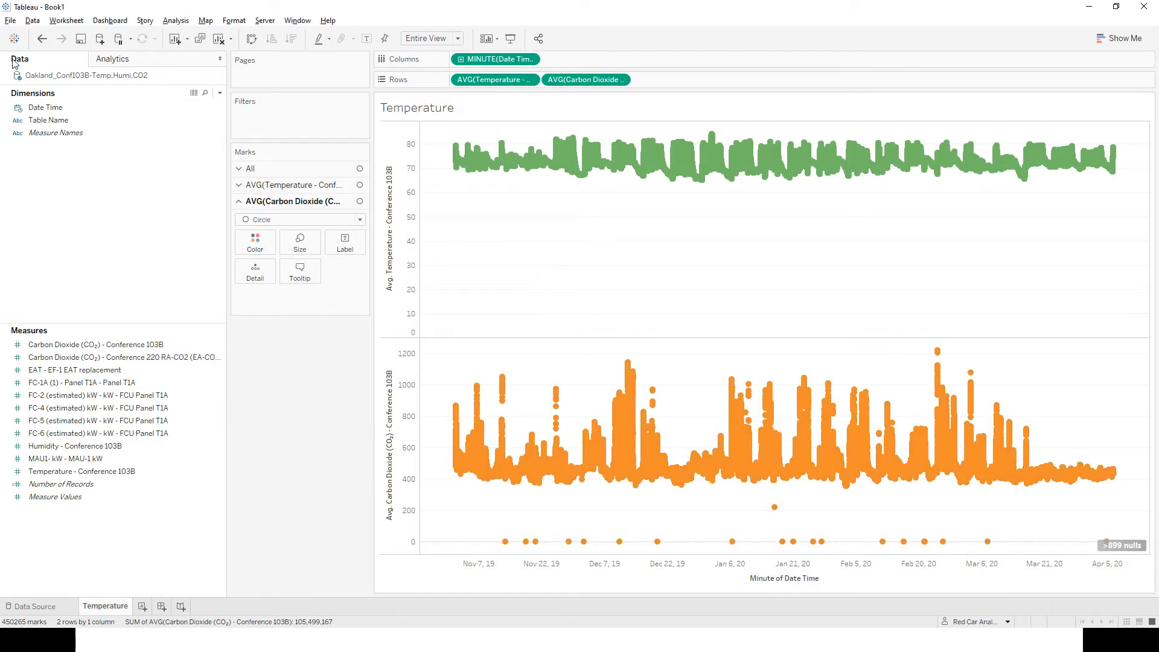
Filter the worksheet on Date Time by Month / Day / Year, keeping only November 7, 2019.
left_click_drag(45, 107, 284, 118)
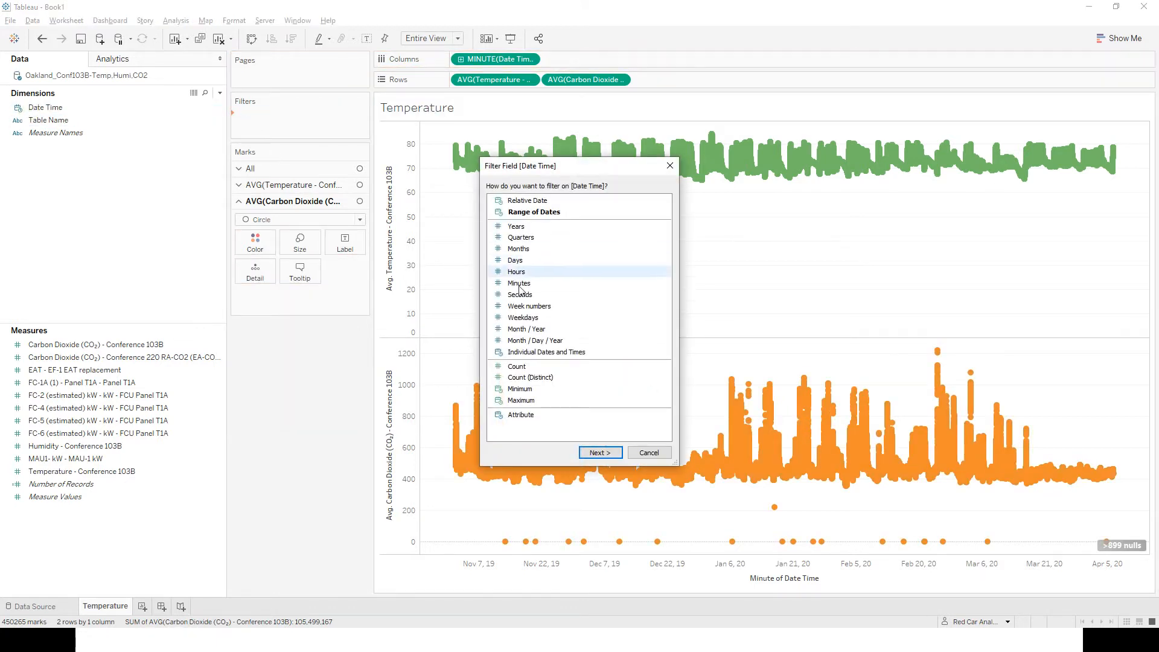
double_click(529, 342)
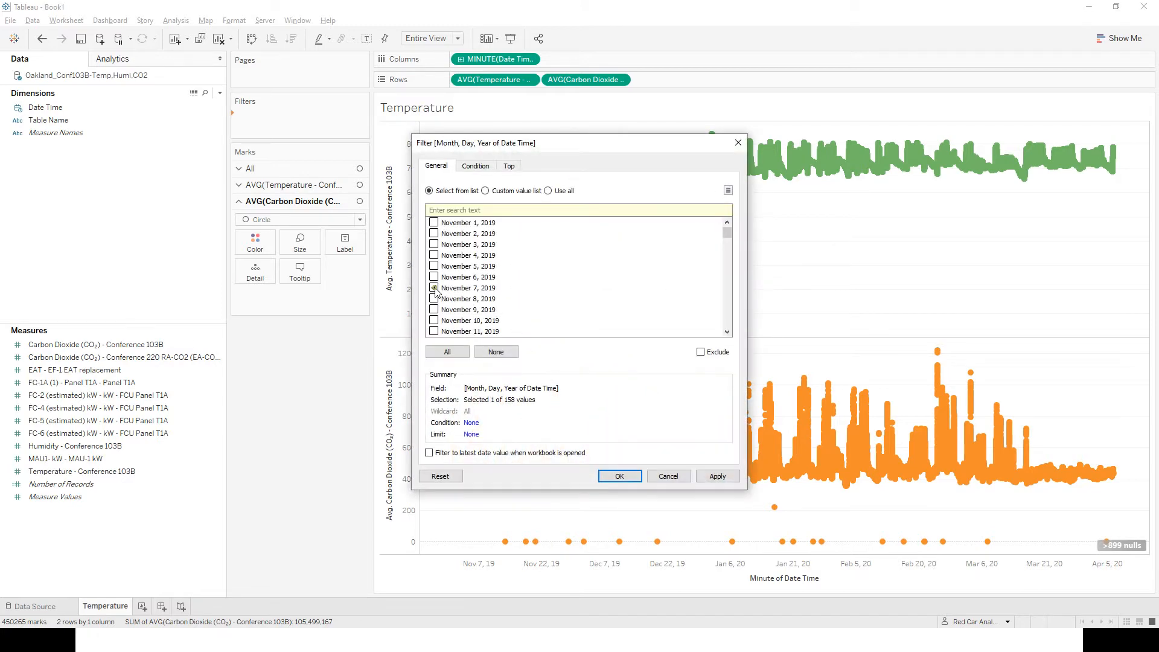
left_click(614, 475)
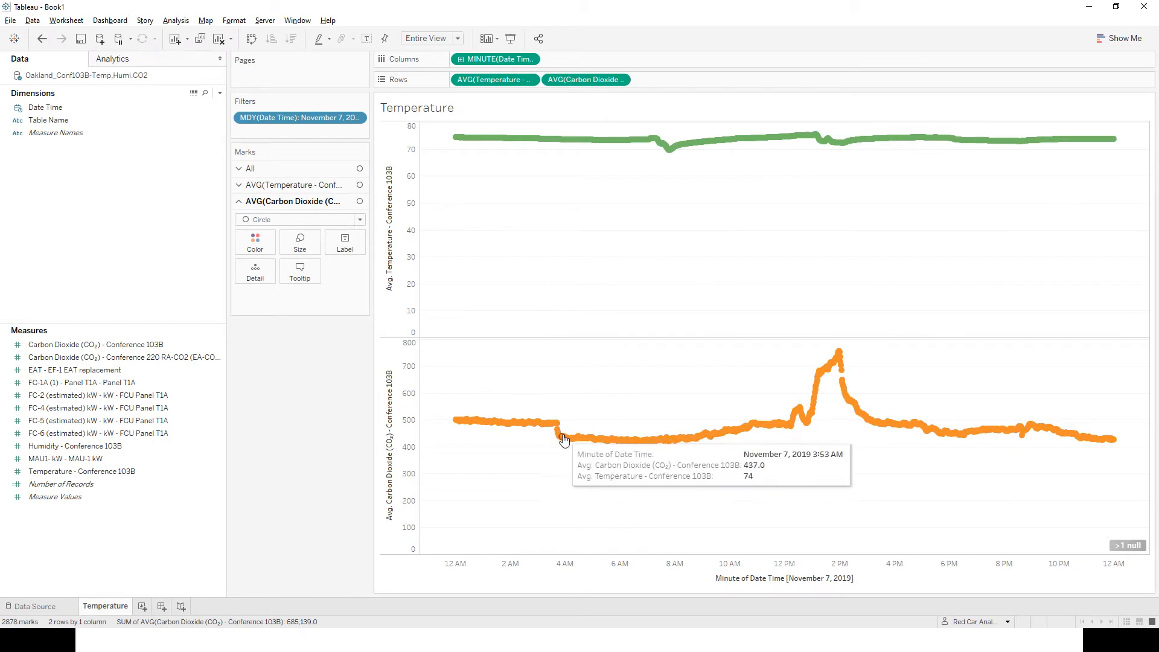
Combine average carbon dioxide and temperature in one dual-axis chart and widen the color legend.
mouse_move(854, 145)
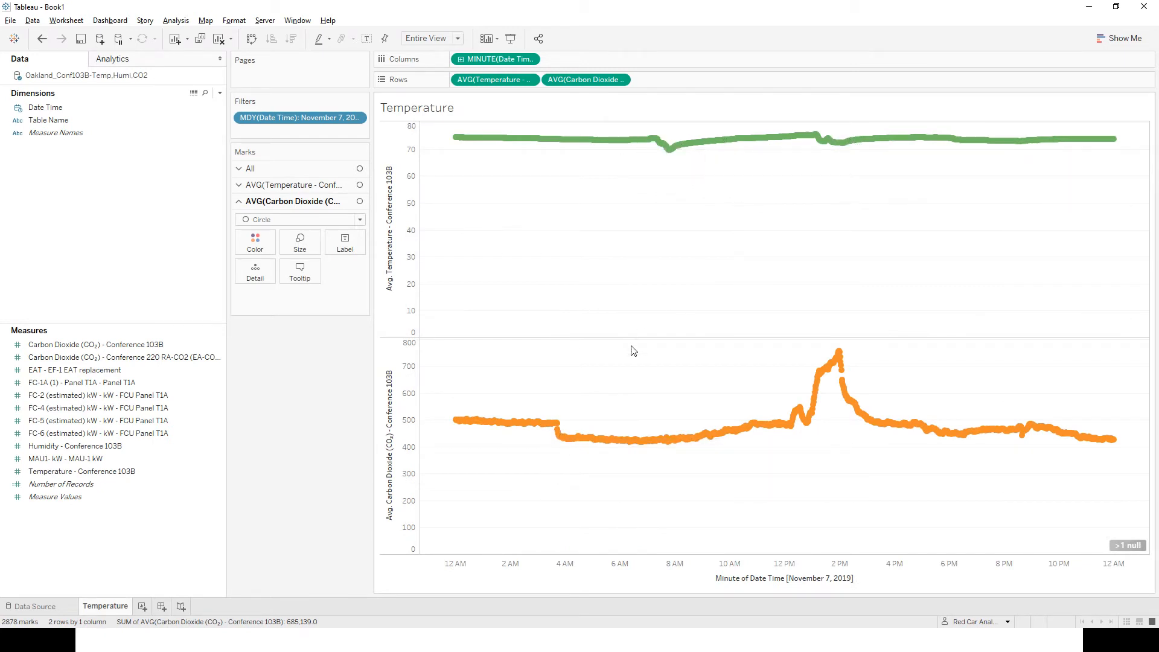
right_click(571, 77)
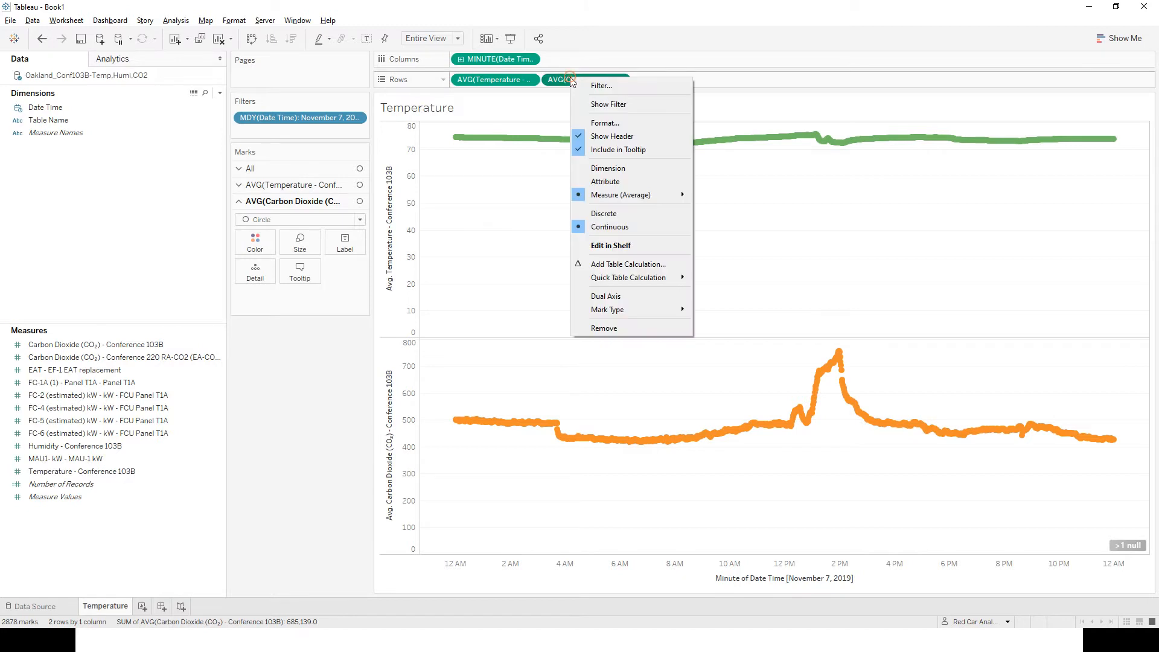
left_click(619, 298)
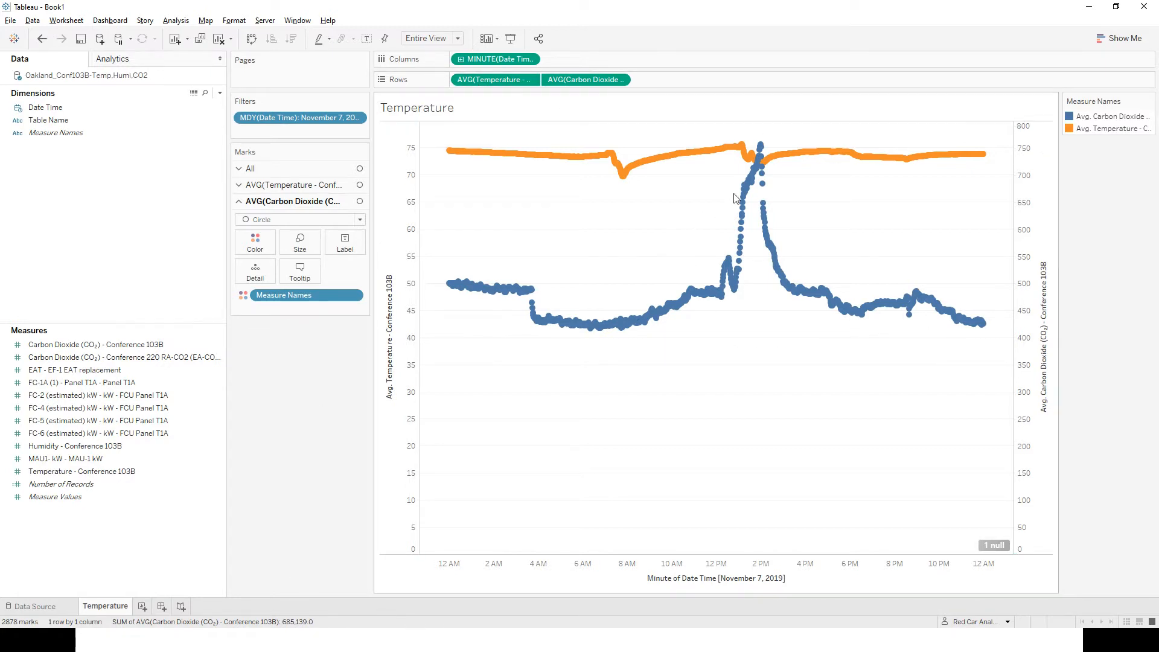
left_click_drag(1061, 102, 1009, 112)
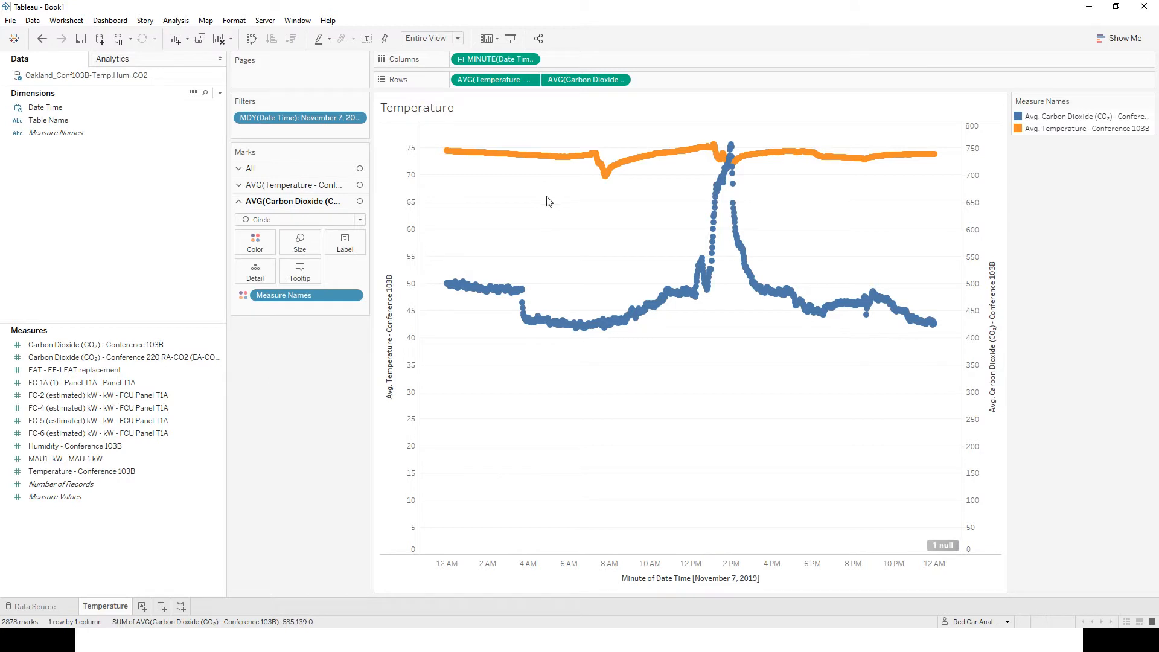
Add the FC-2 and FC-4 estimated kW measures to Rows and combine them in a dual-axis chart.
left_click(95, 396)
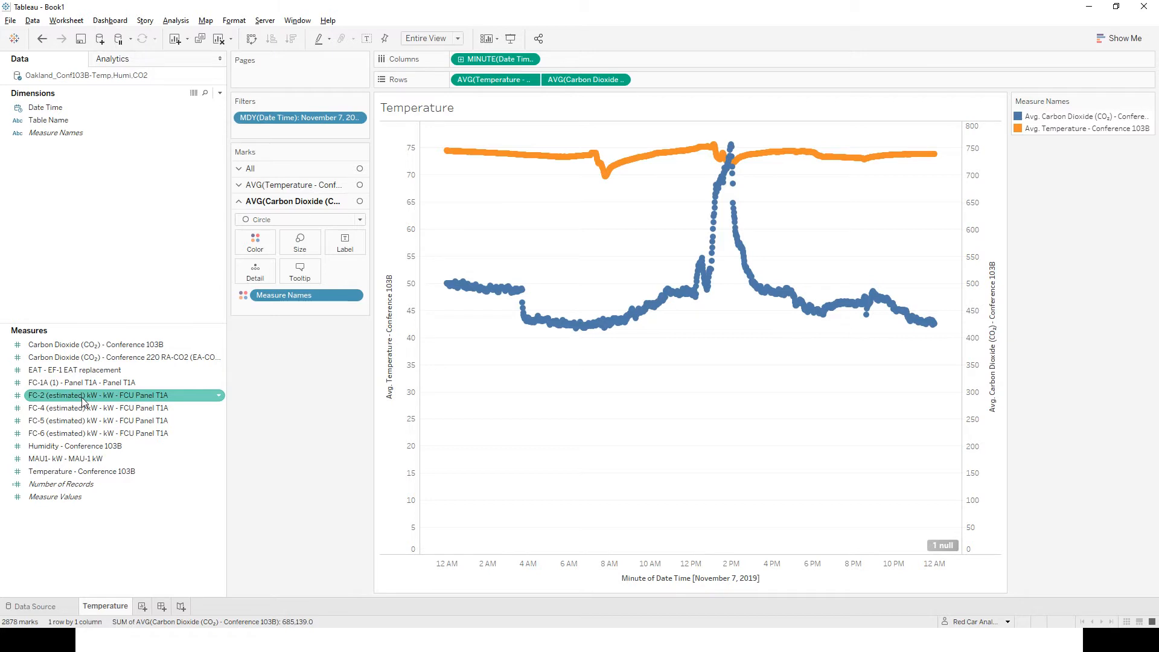
left_click_drag(81, 397, 684, 83)
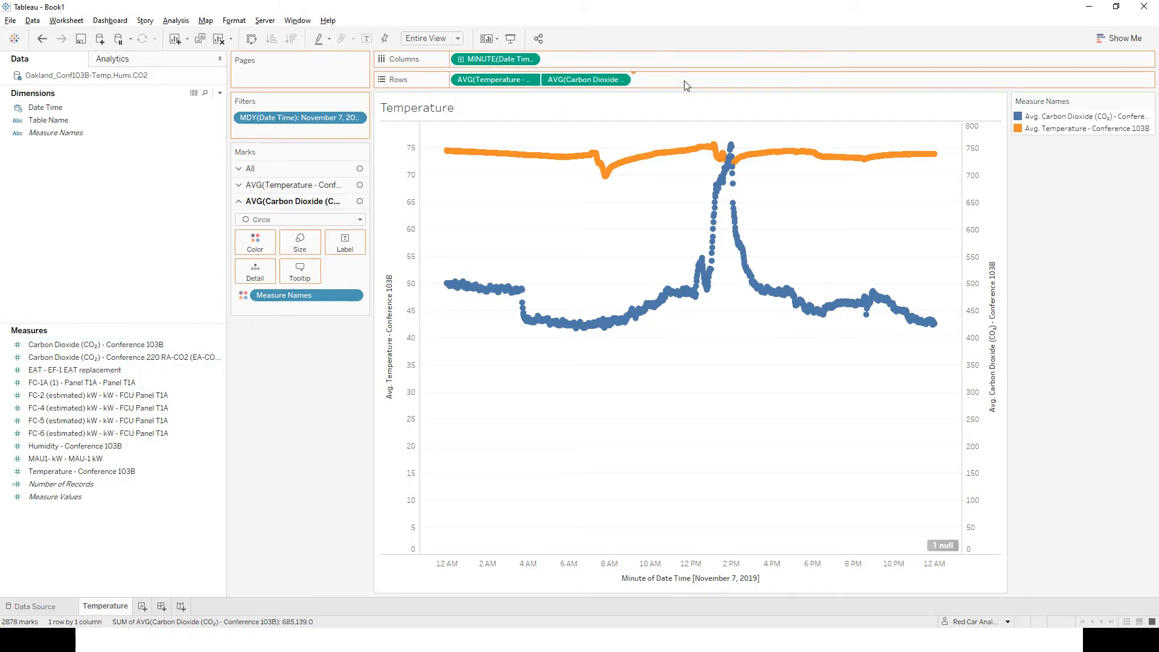
left_click_drag(97, 409, 746, 79)
right_click(744, 80)
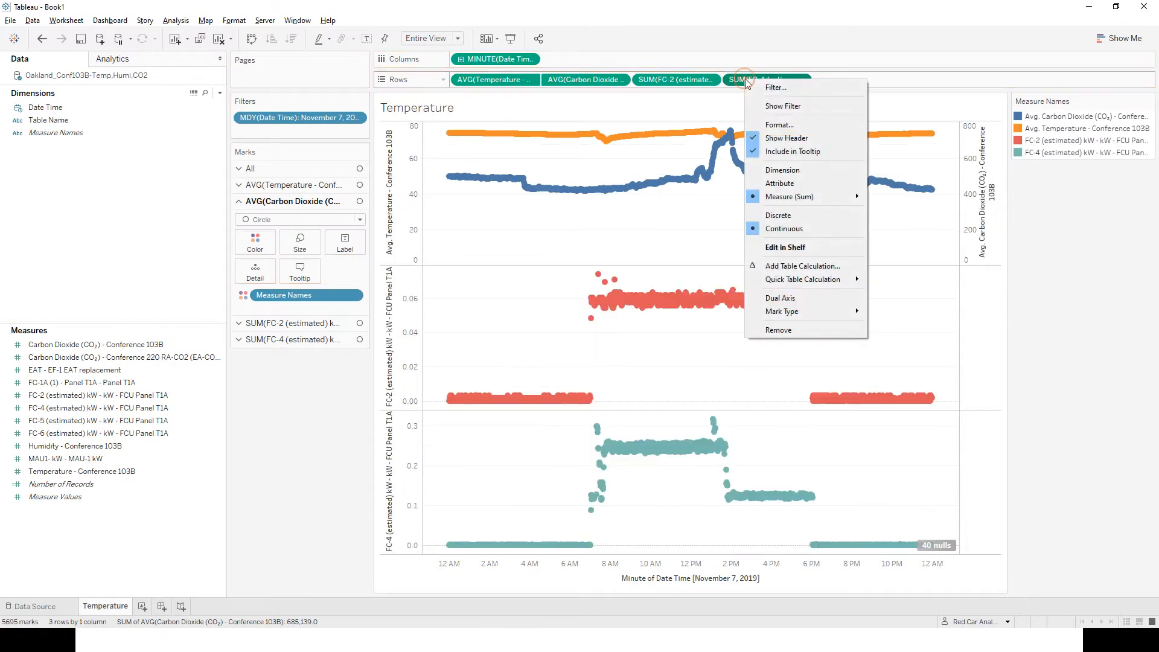
left_click(785, 298)
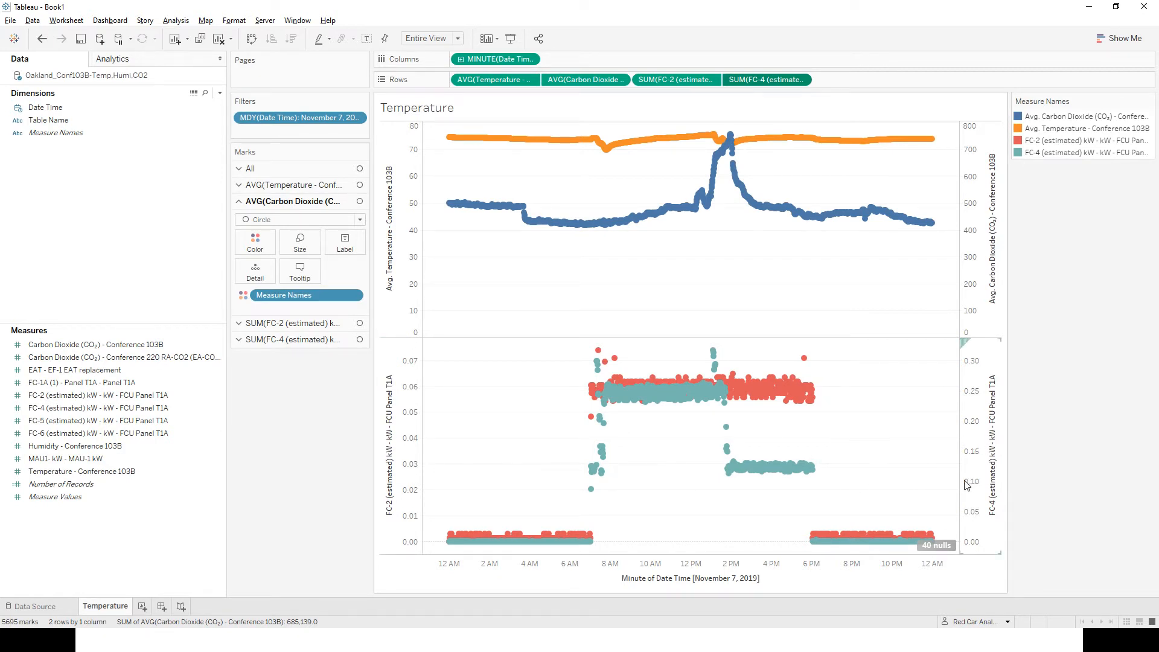
Synchronize the FC-4 axis with the FC-2 axis in the kW chart.
mouse_move(774, 399)
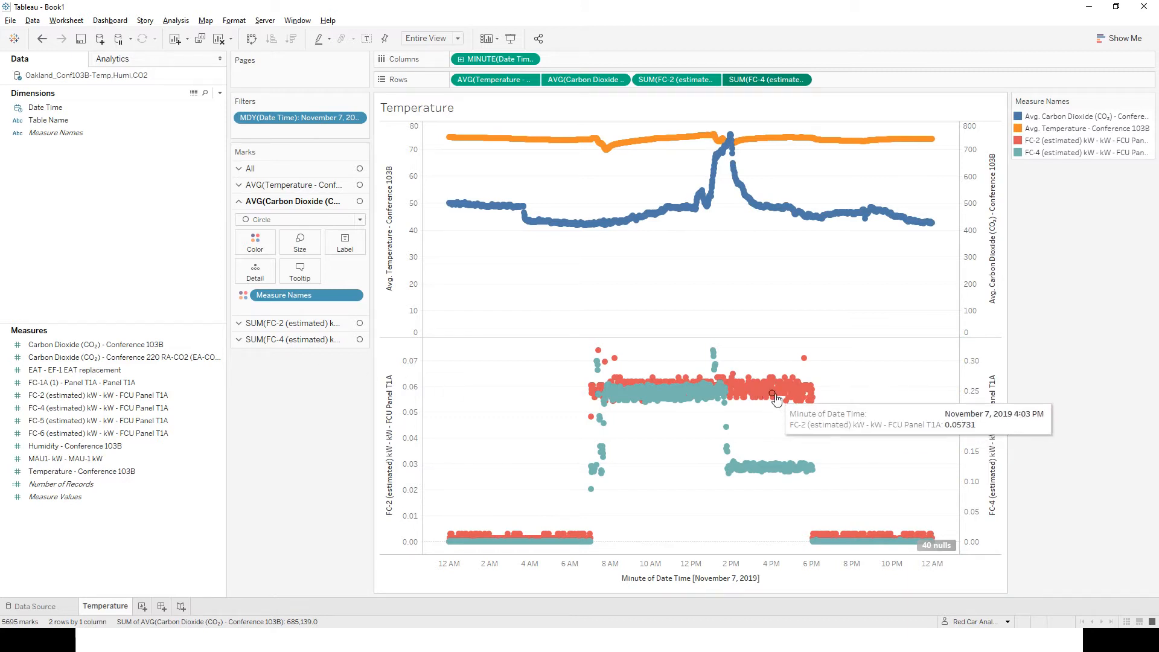
right_click(983, 375)
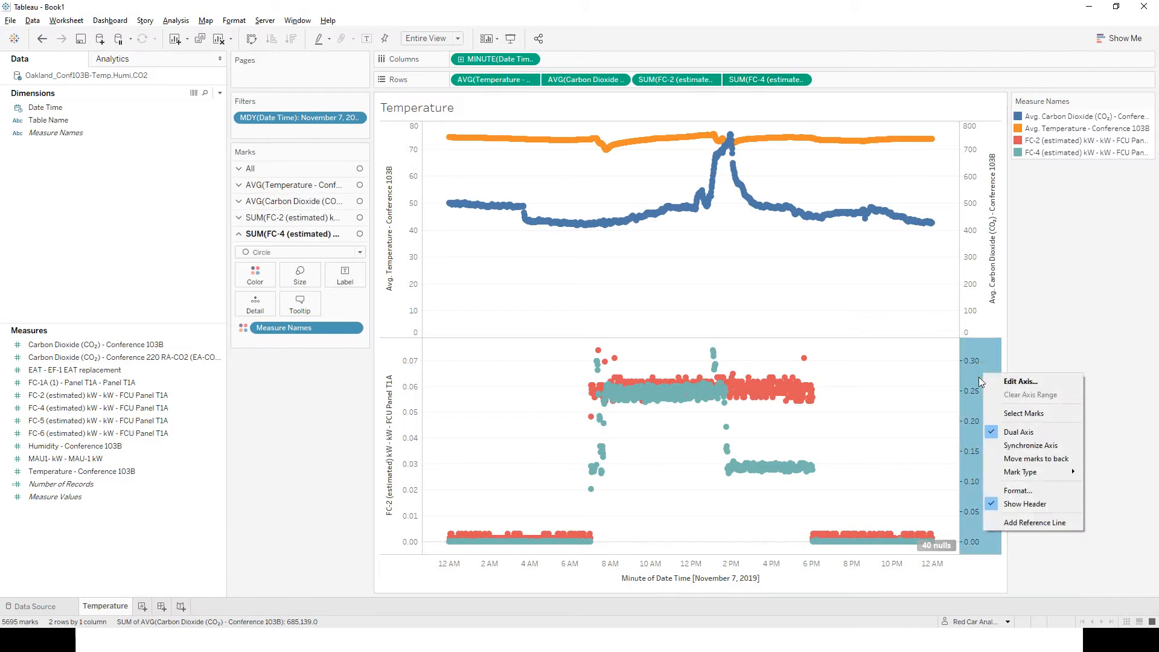
left_click(1028, 448)
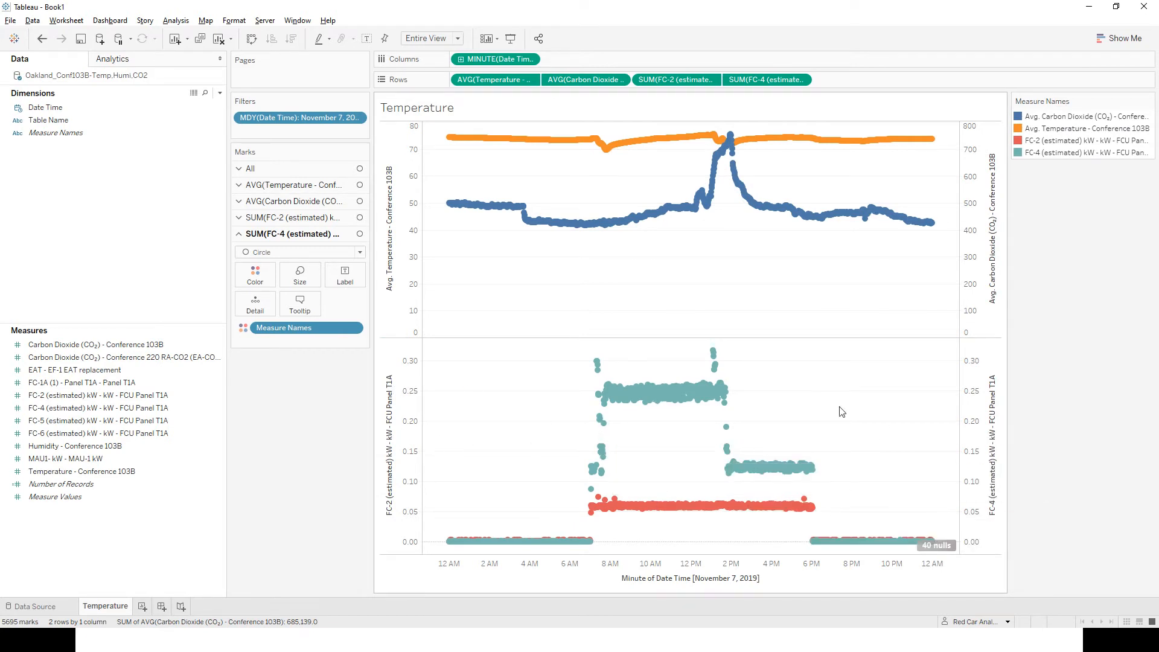
Try hiding the header of the FC-4 axis, and undo that change.
right_click(970, 406)
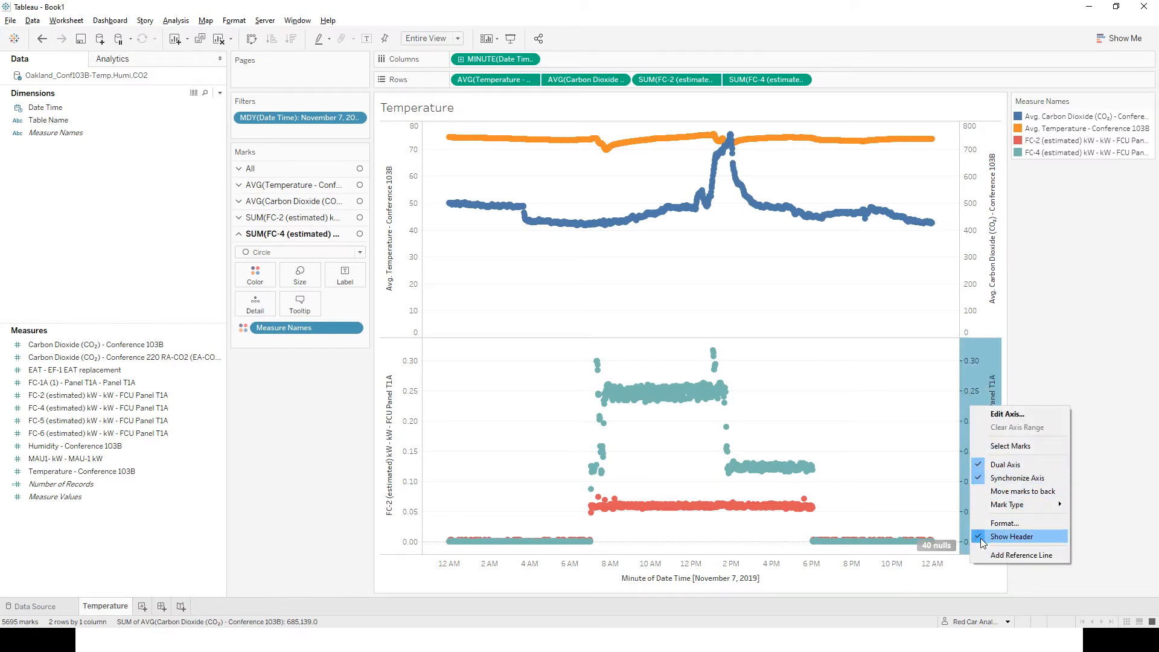
left_click(1012, 537)
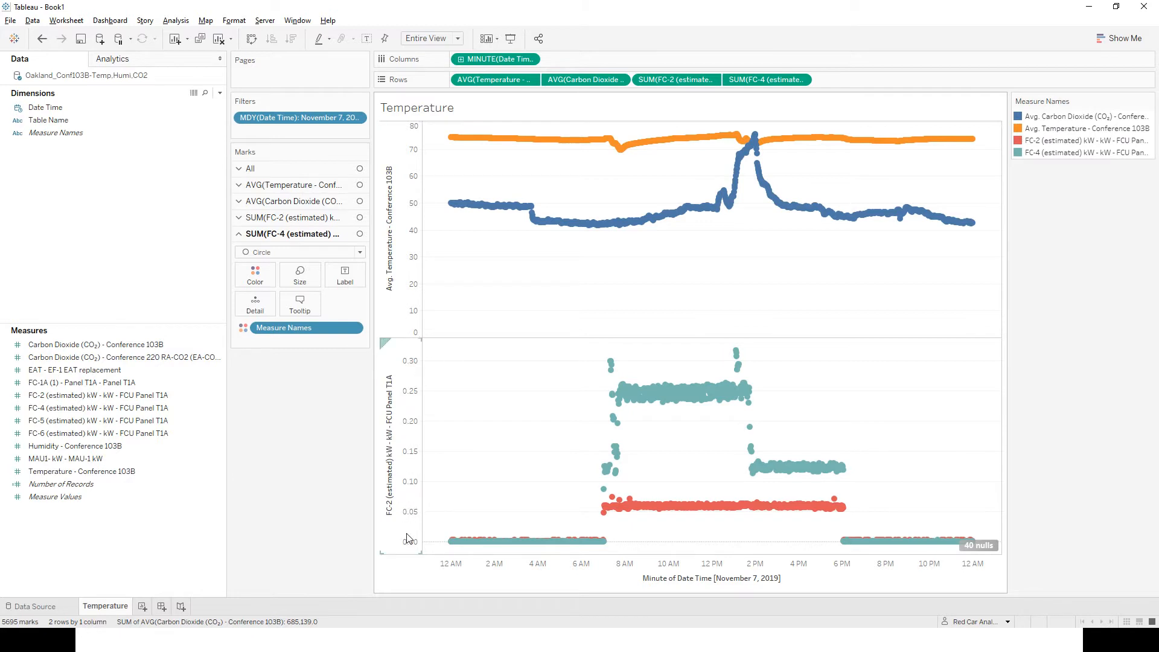
key("ctrl+z")
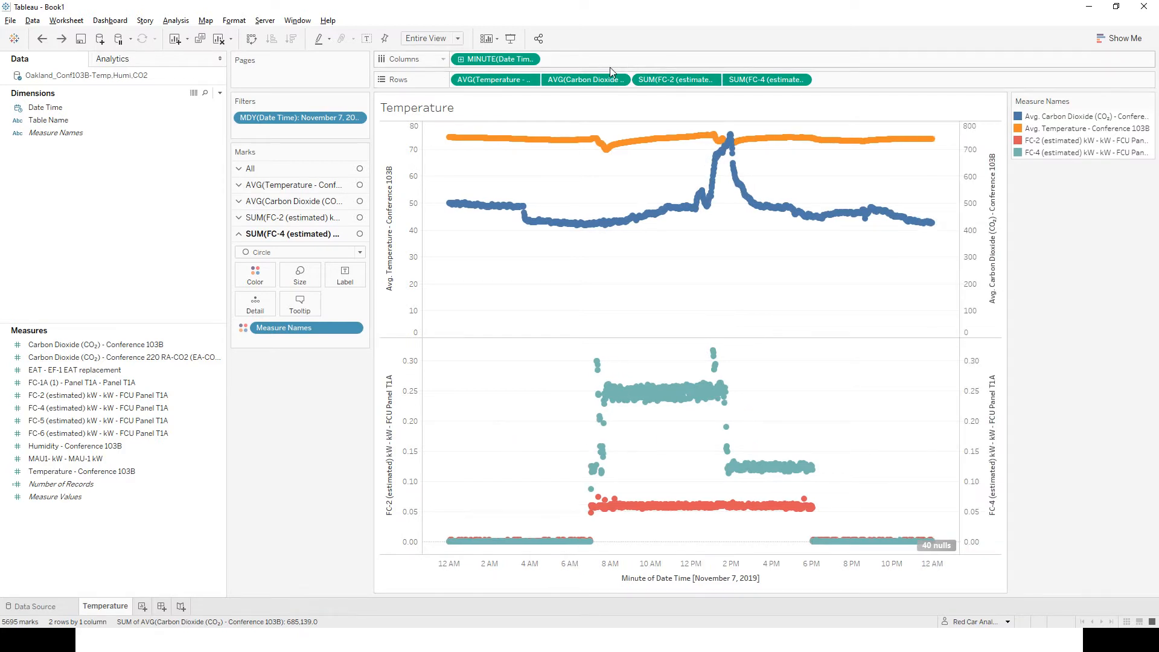
Create a new blank worksheet beside the Temperature sheet.
left_click(184, 497)
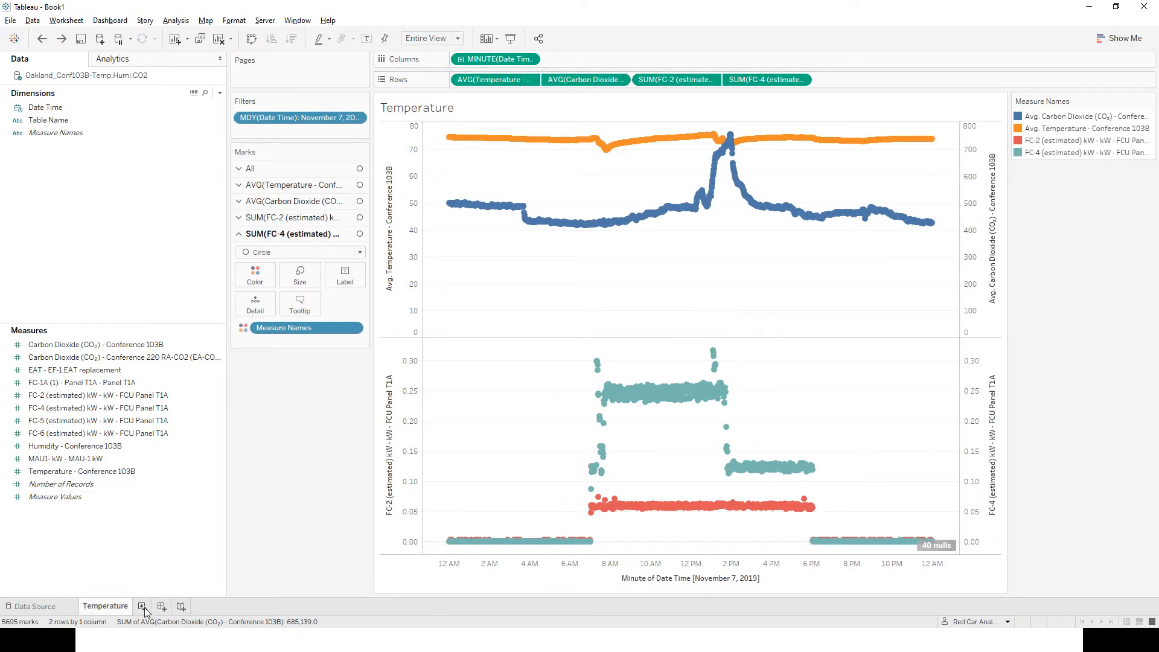
left_click(143, 606)
left_click(93, 370)
left_click(92, 357)
Add Date Time to Columns and set it to the continuous Hour level.
left_click_drag(45, 107, 563, 59)
right_click(426, 63)
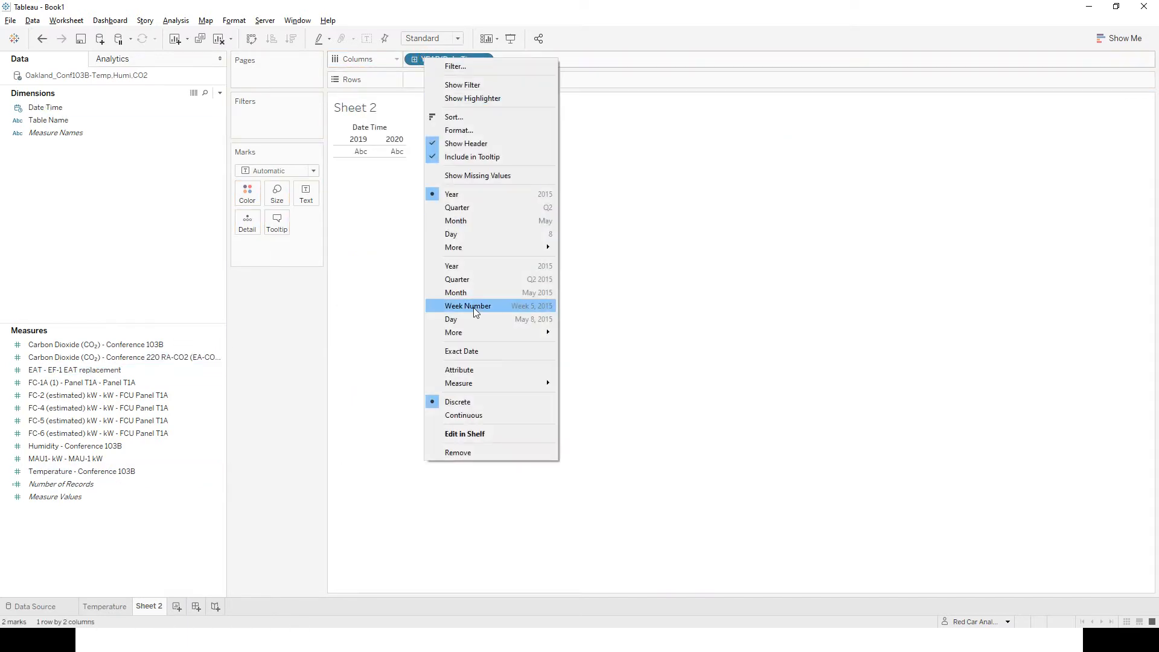
mouse_move(473, 336)
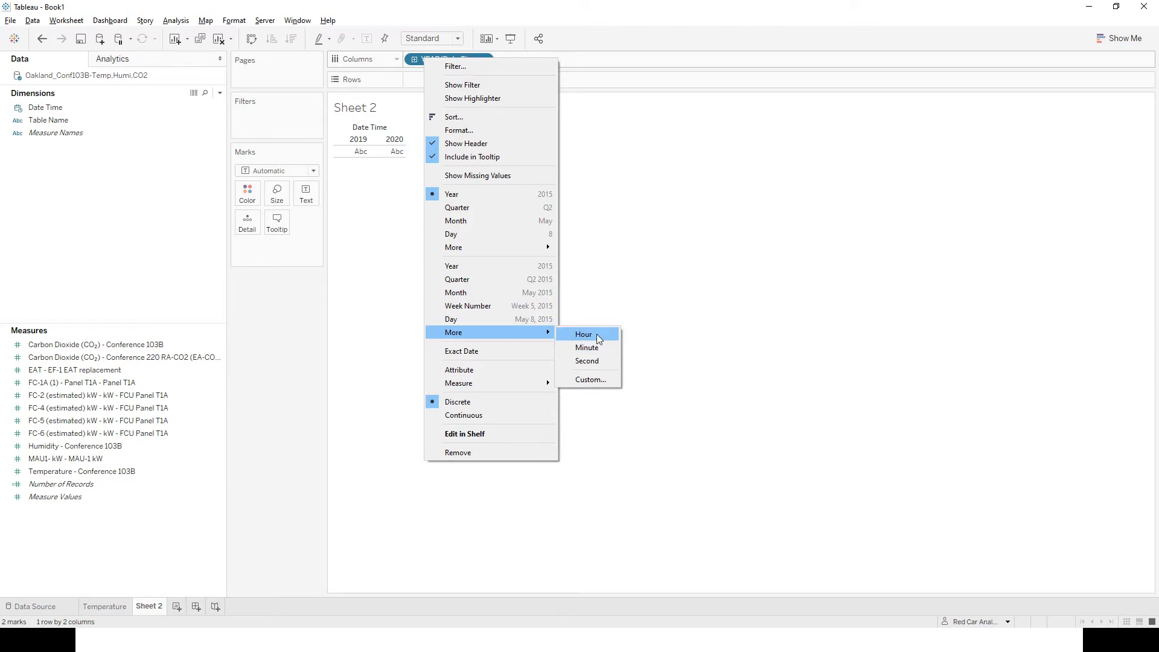
left_click(596, 339)
left_click(426, 38)
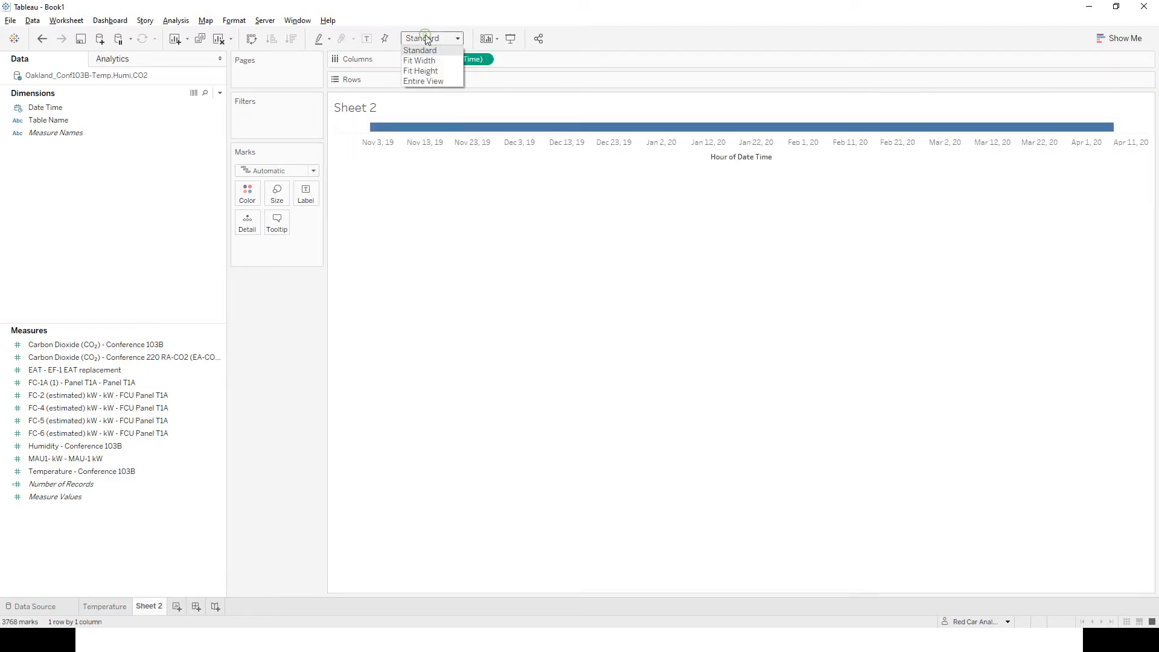
left_click(481, 310)
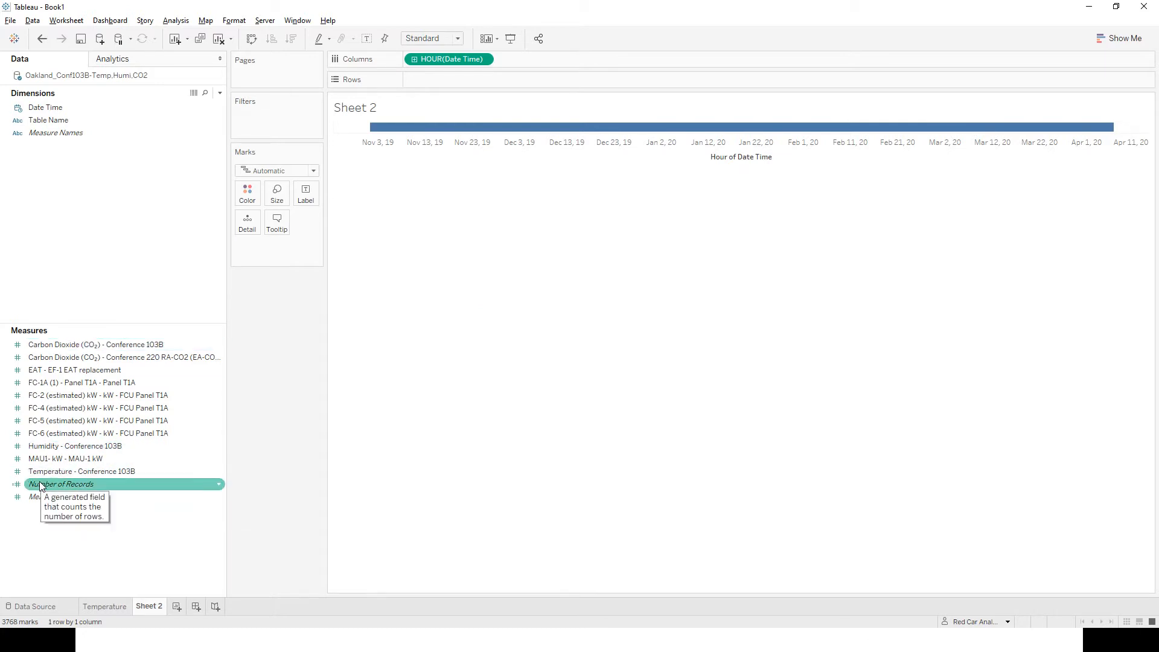
Add Measure Values to Rows and remove Number of Records from the plotted measures.
left_click_drag(48, 506, 436, 83)
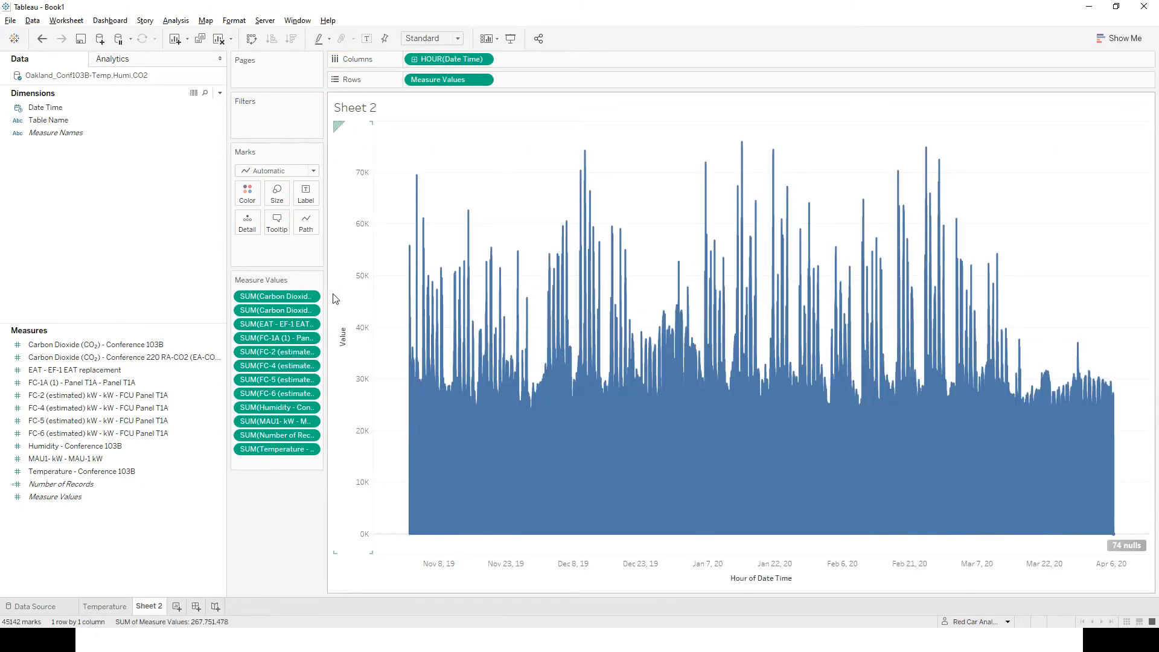
left_click_drag(335, 300, 410, 300)
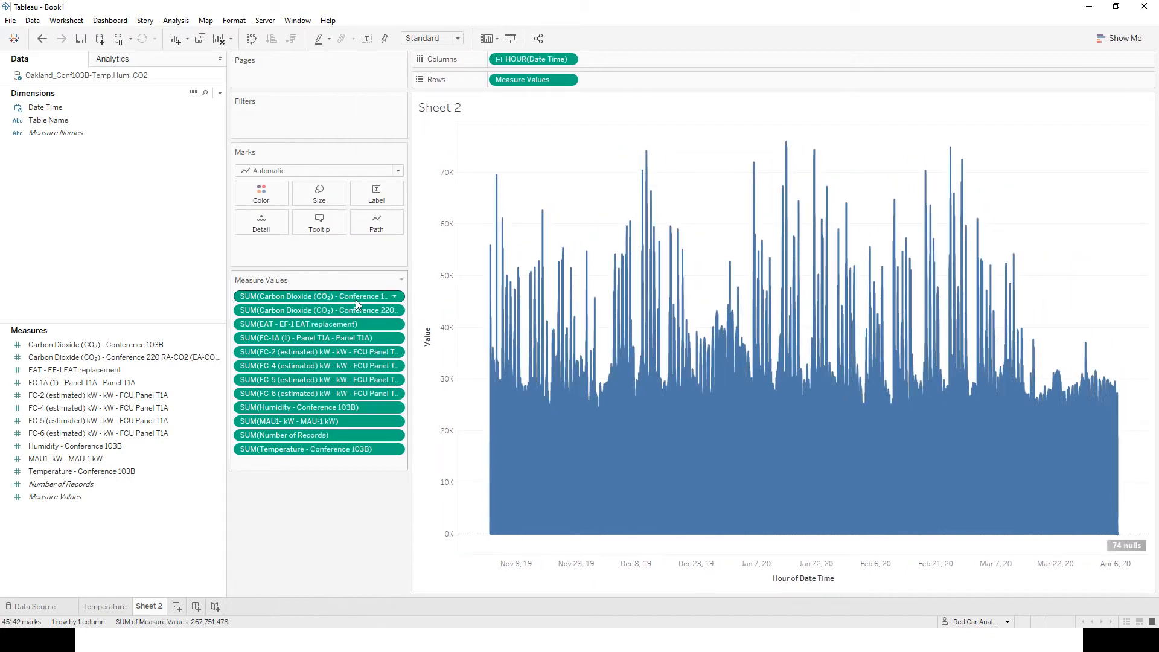
left_click(286, 422, "shift")
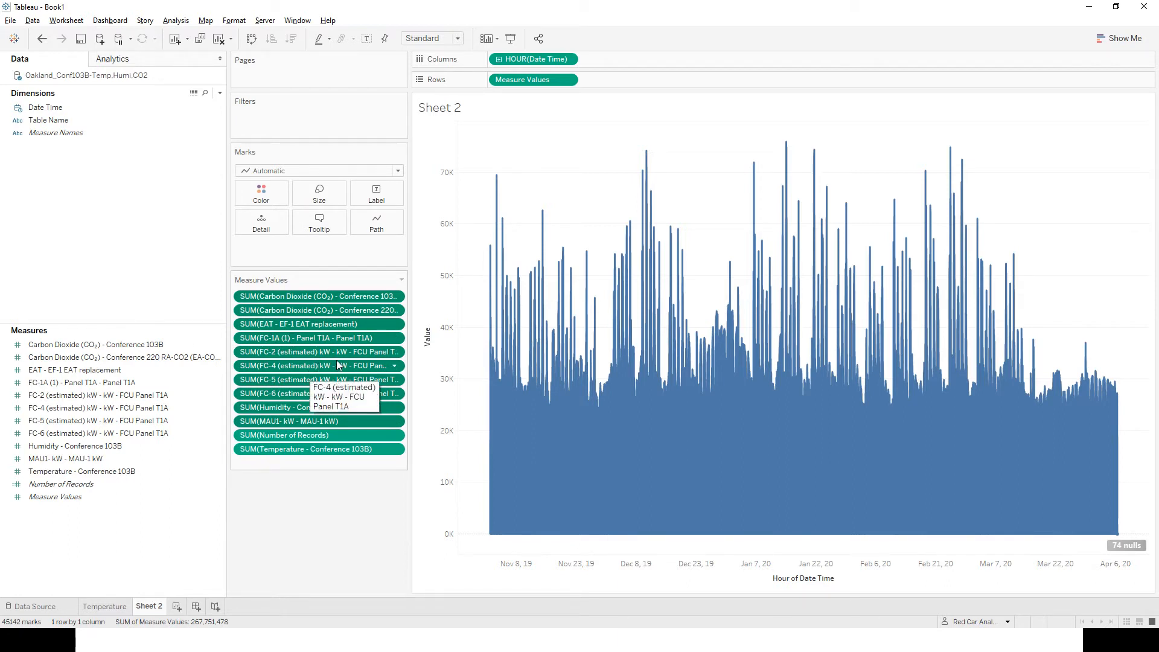
left_click(302, 436)
left_click_drag(269, 438, 138, 445)
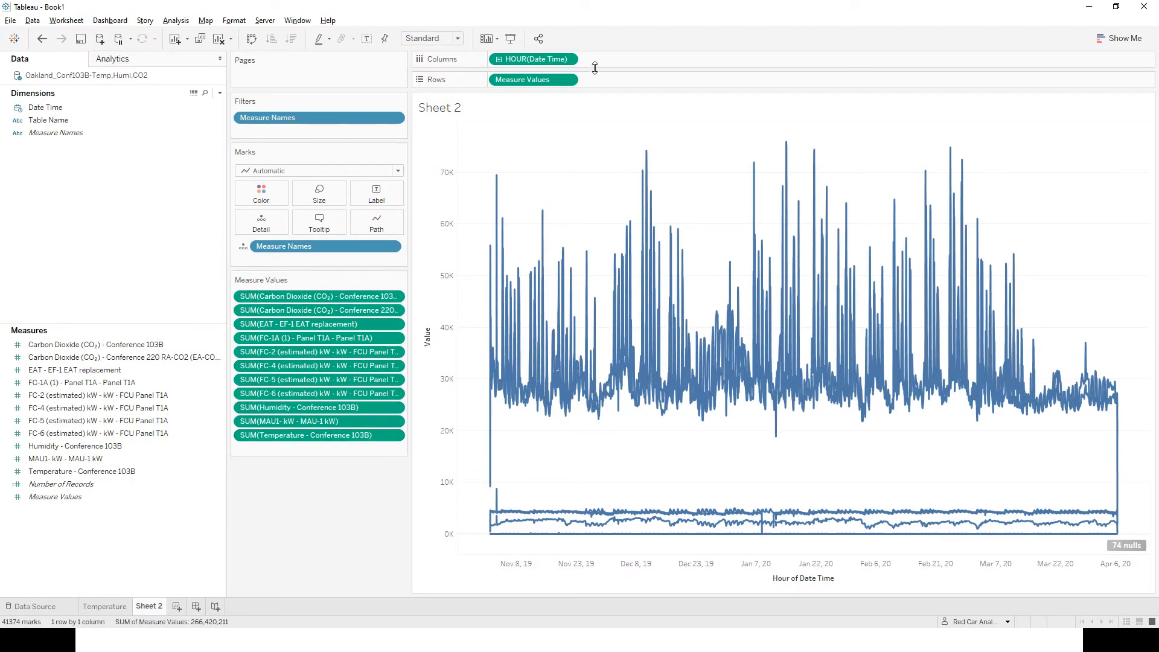
Change the aggregation of Measure Values on Rows to Average.
right_click(534, 85)
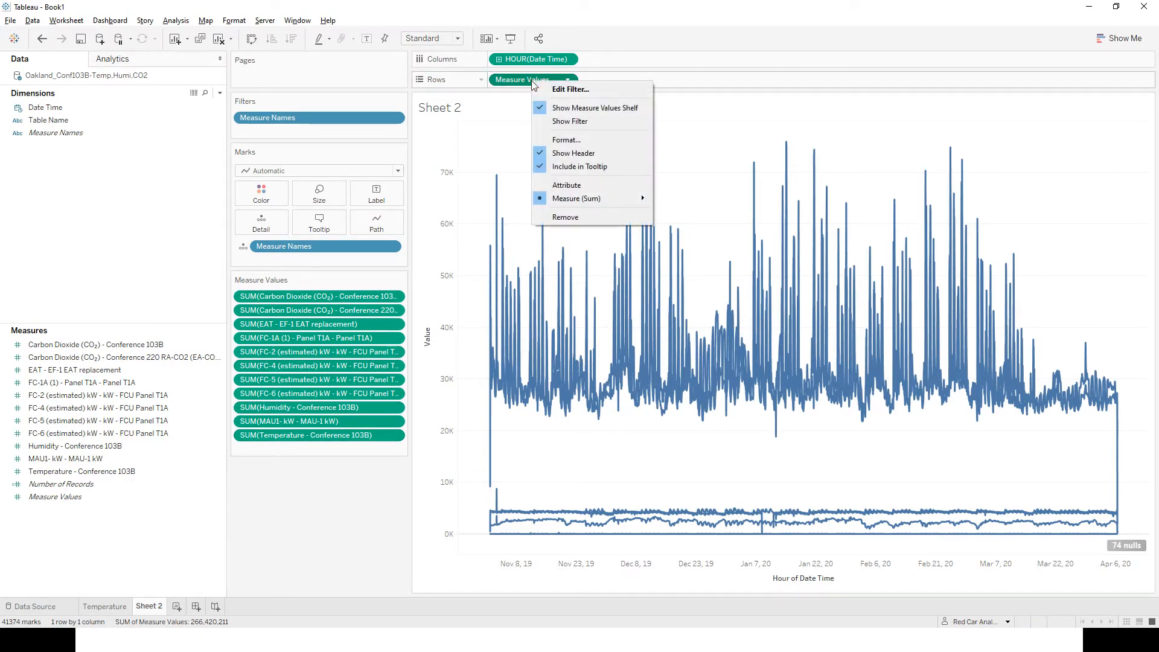
mouse_move(571, 200)
left_click(700, 215)
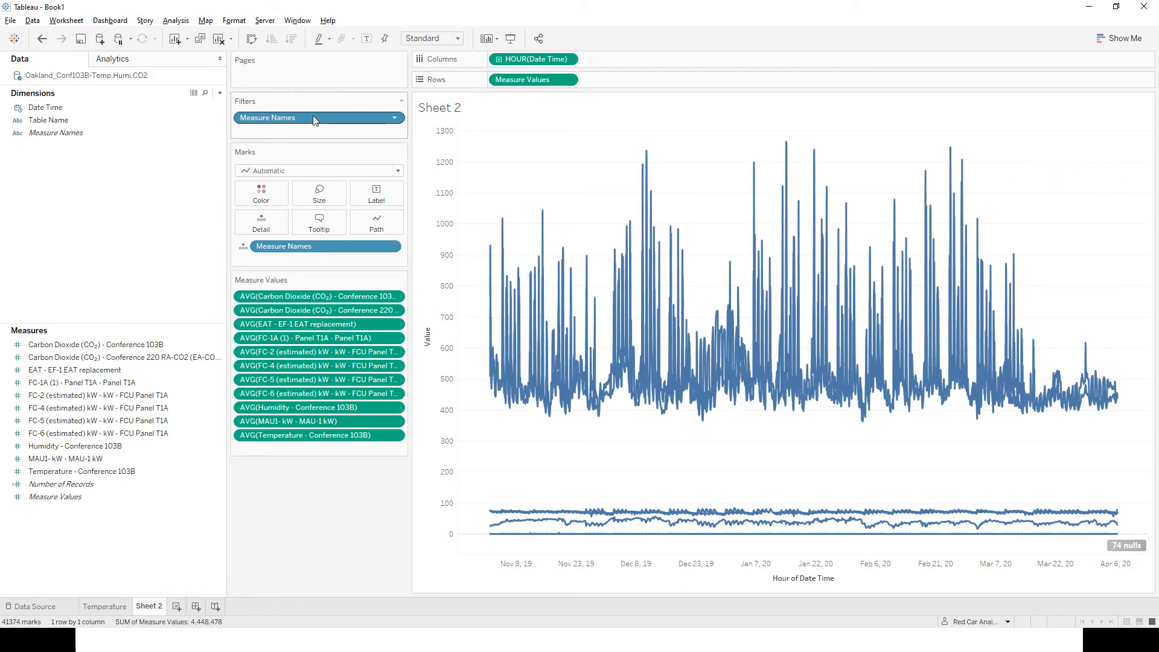
Show the Measure Names filter list, widen it, and briefly include the unaveraged Carbon Dioxide (CO₂) - Conference 103B measure.
left_click(63, 135)
right_click(329, 121)
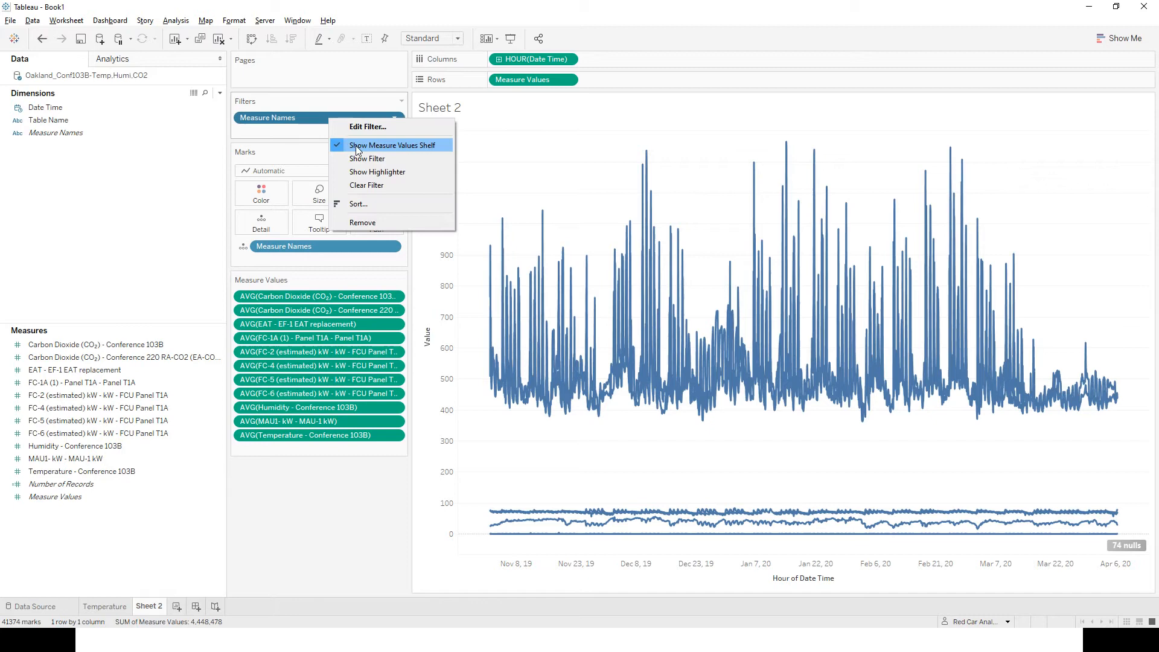
left_click(374, 171)
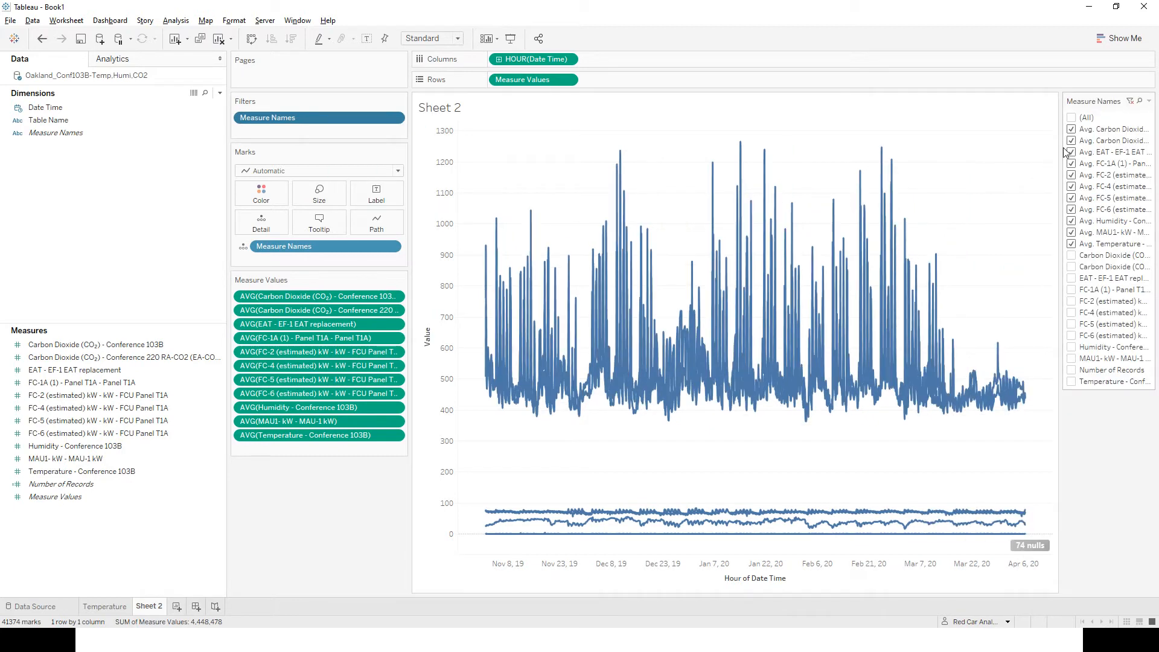
left_click_drag(1061, 155, 975, 158)
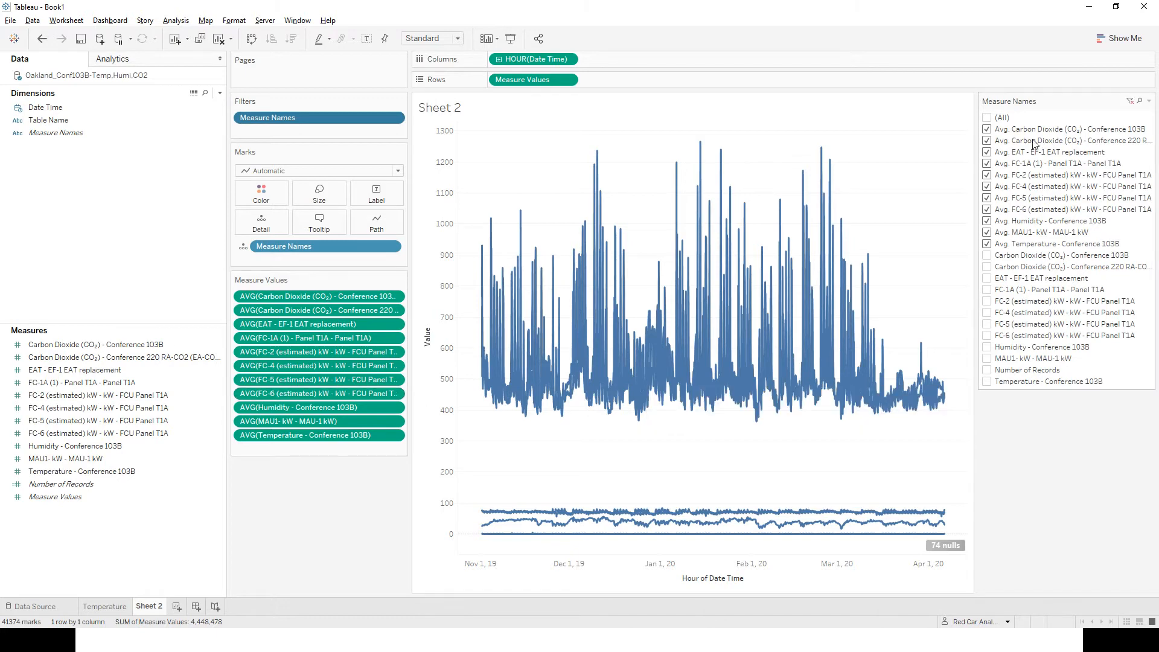
left_click(988, 256)
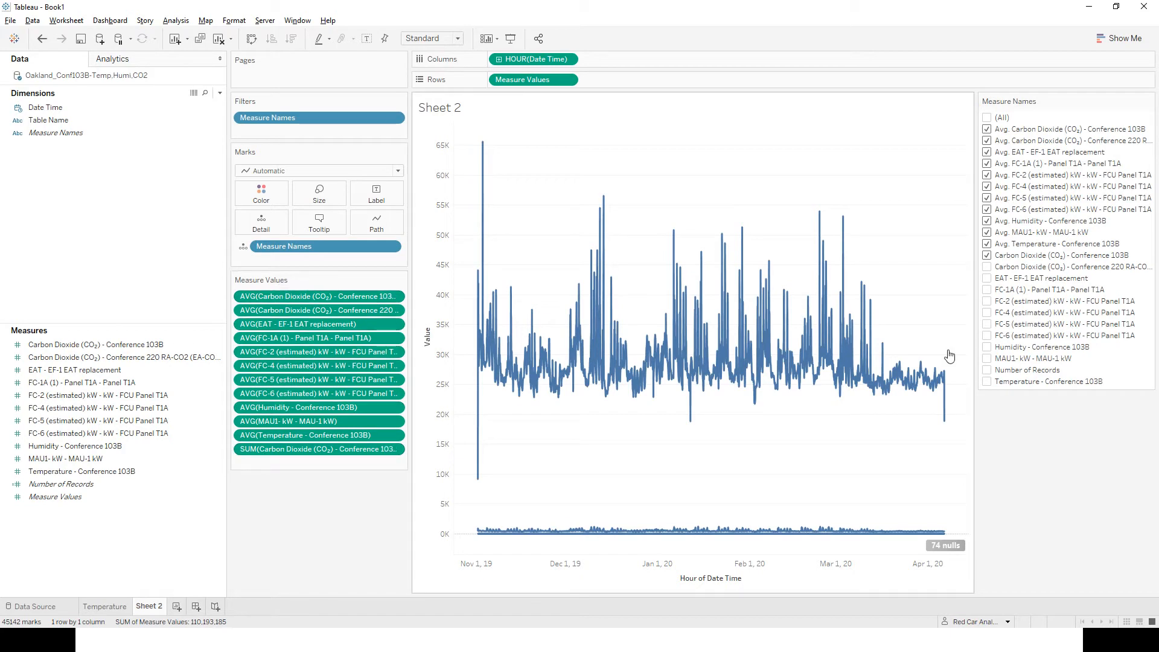
left_click(988, 256)
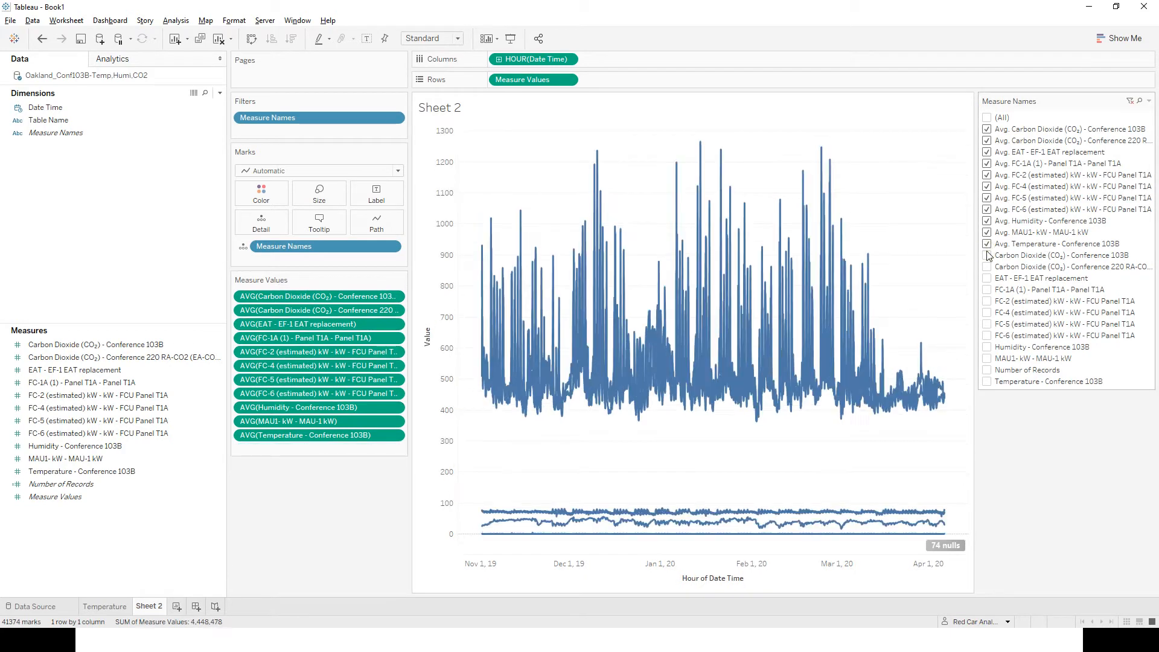
Clear the Measure Names filter and color the lines by Measure Names, with a color legend wide enough for full names.
left_click(1150, 104)
left_click(1052, 129)
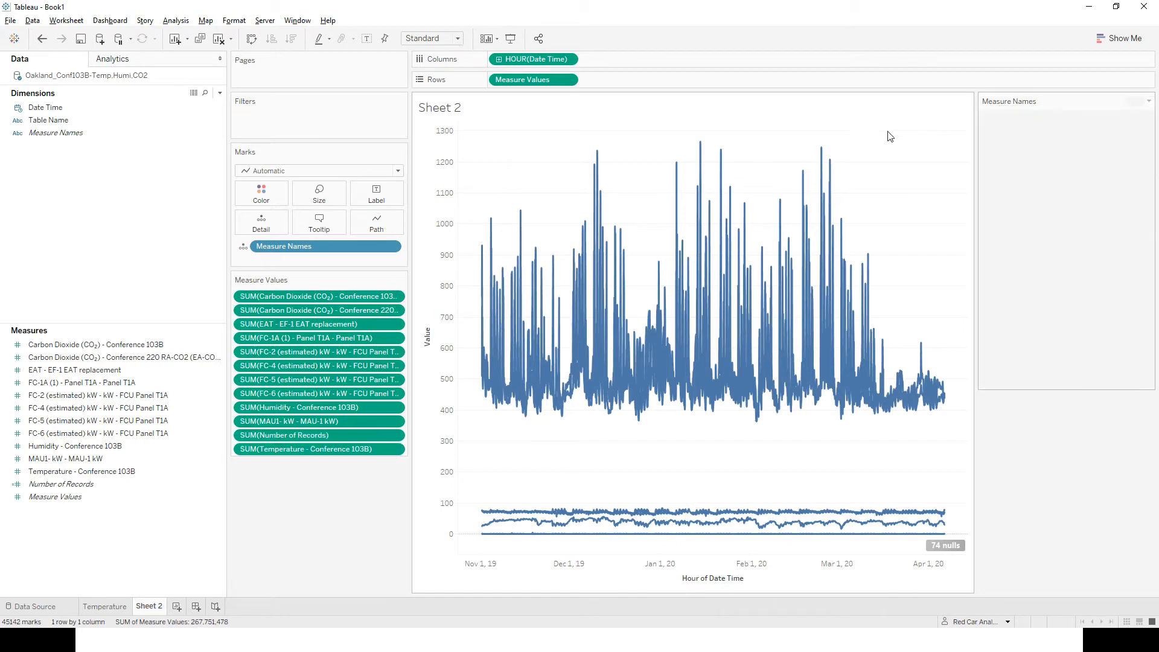
left_click_drag(284, 245, 293, 121)
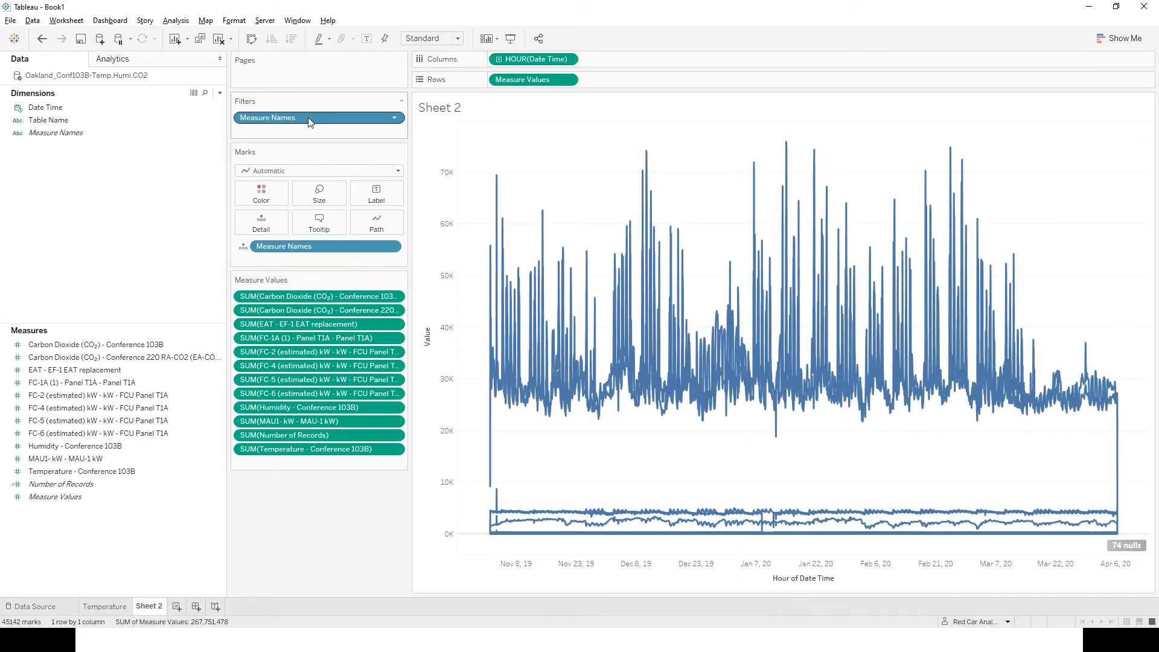
left_click_drag(307, 115, 270, 200)
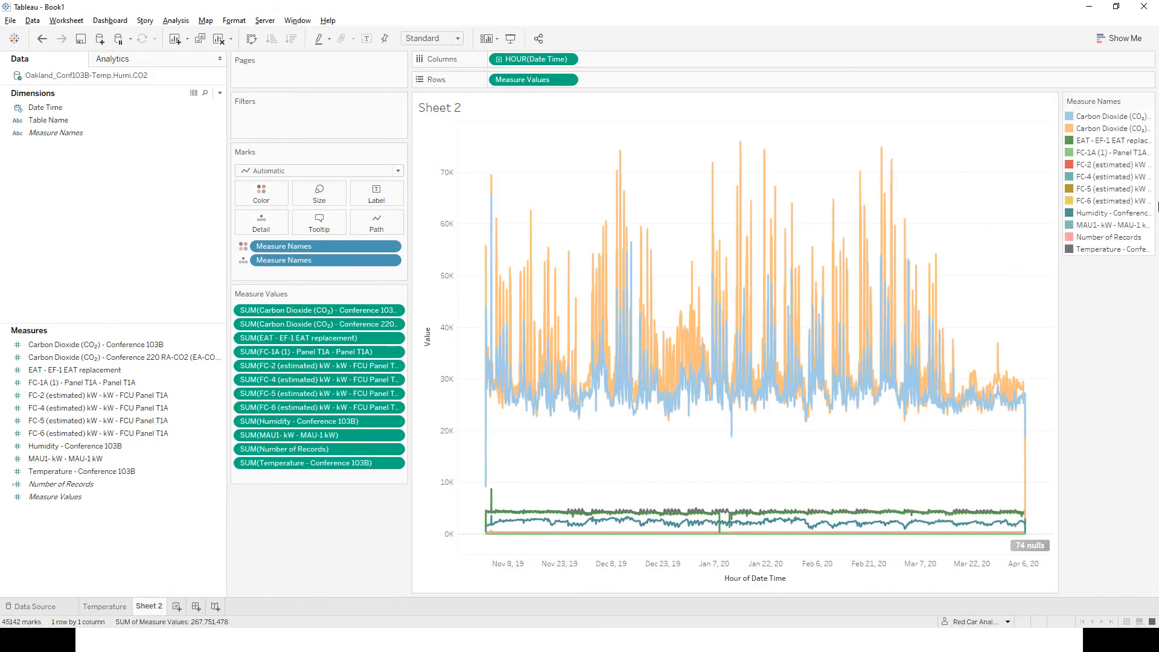
left_click_drag(1061, 177, 977, 176)
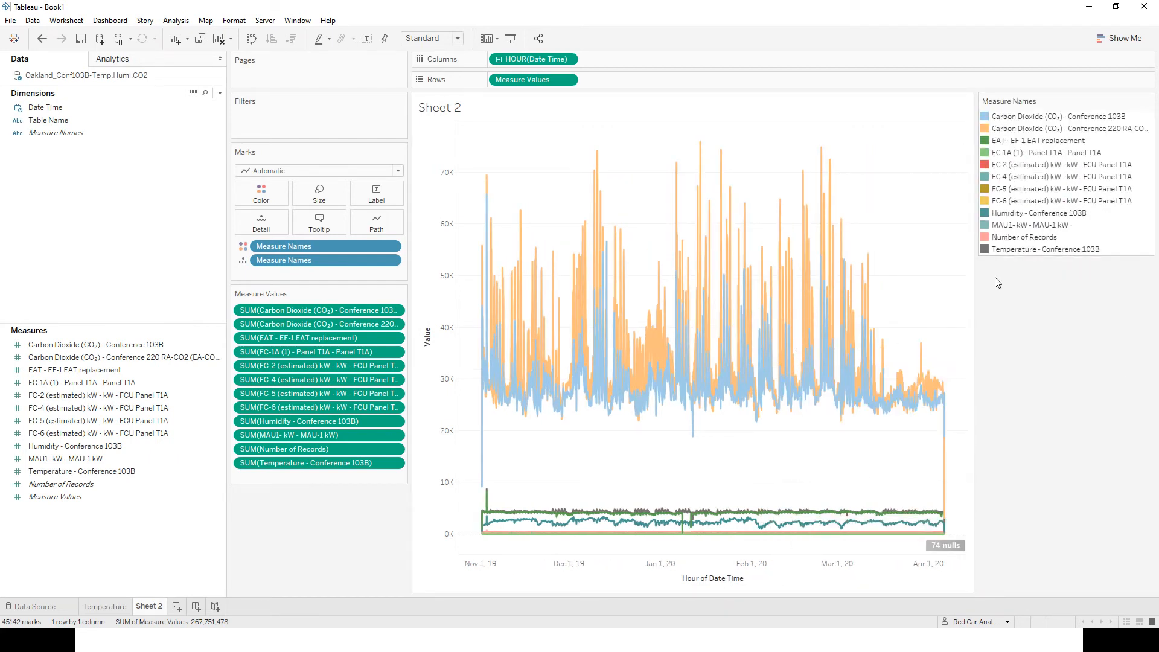
Highlight the FC-2 measure, the FC-5 measure and the two Carbon Dioxide measures in the chart through the color legend.
left_click(1002, 169)
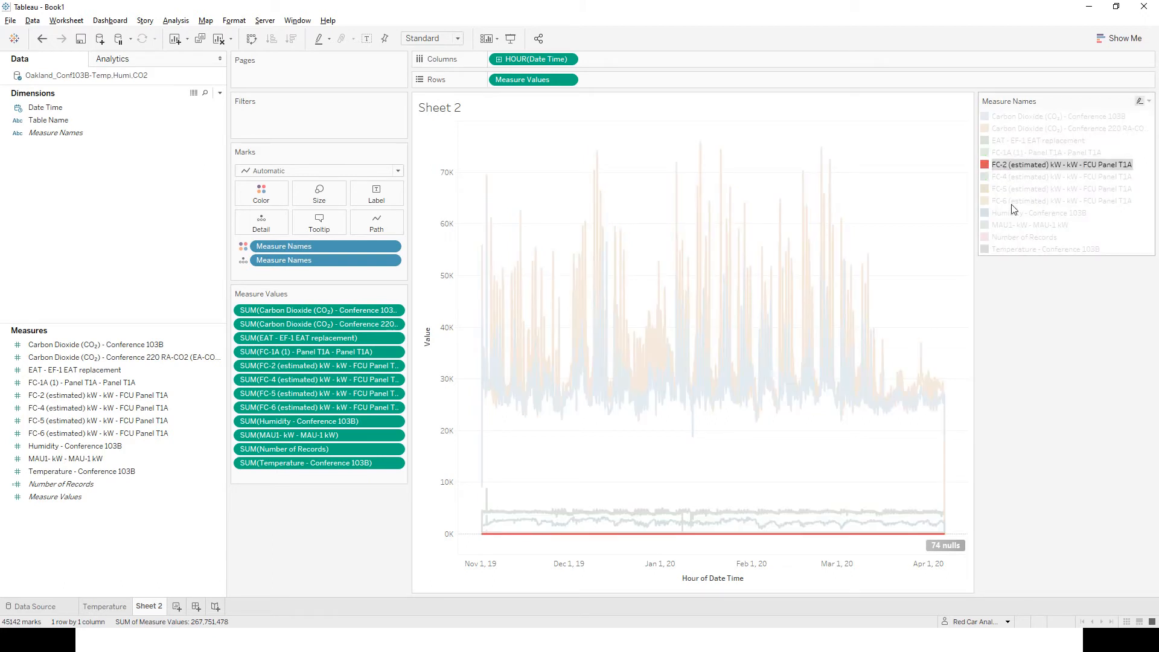
left_click(1015, 189)
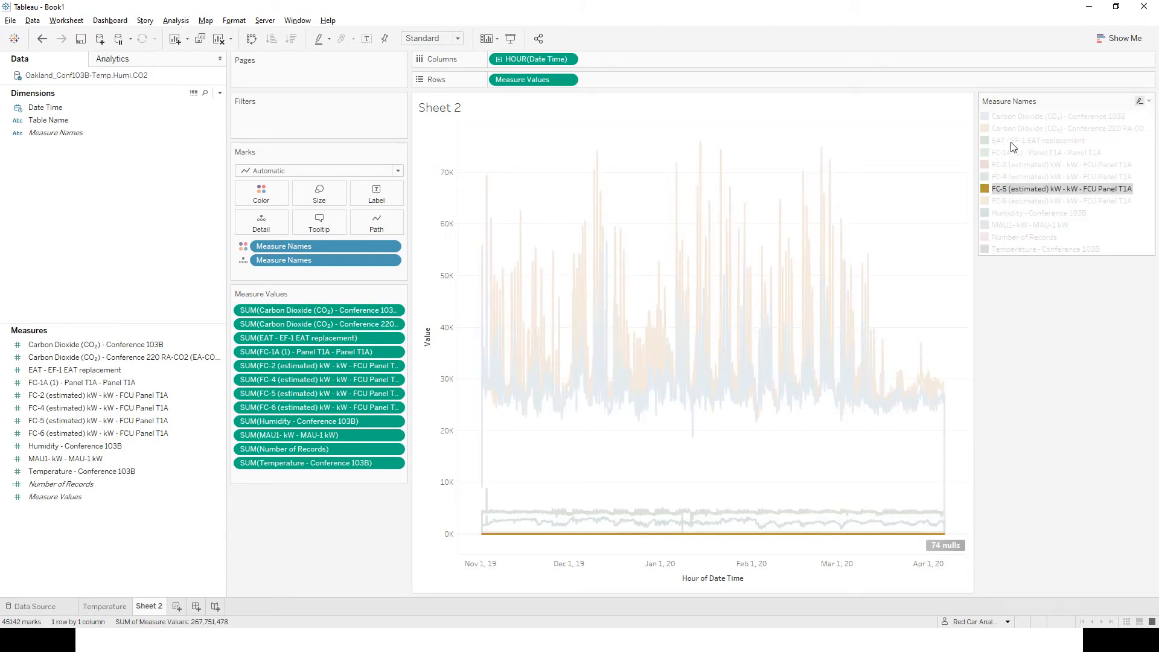
left_click(1010, 129)
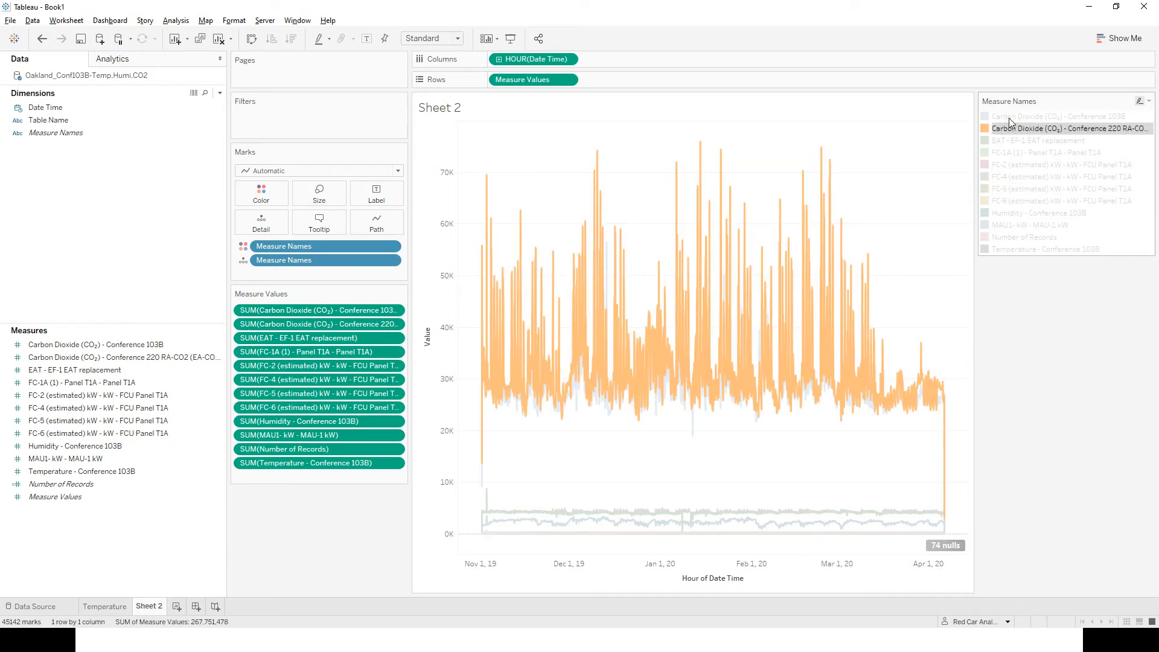
left_click(1009, 116, "ctrl")
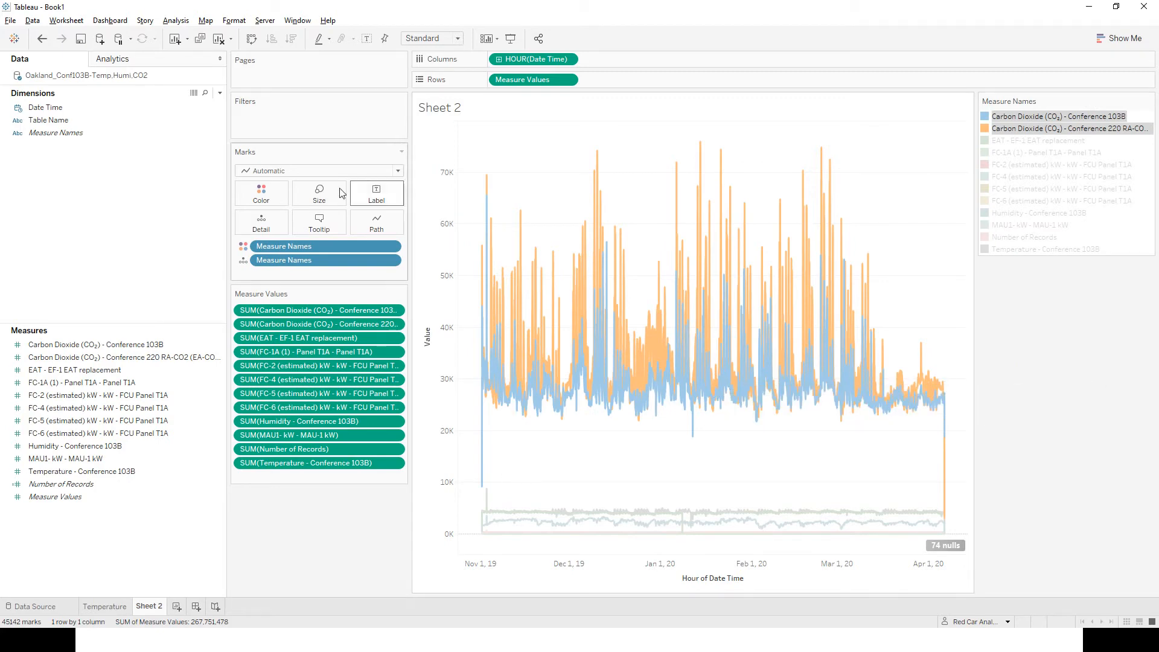
Change the chart's mark type to Circle and clear the legend highlighting.
left_click(332, 171)
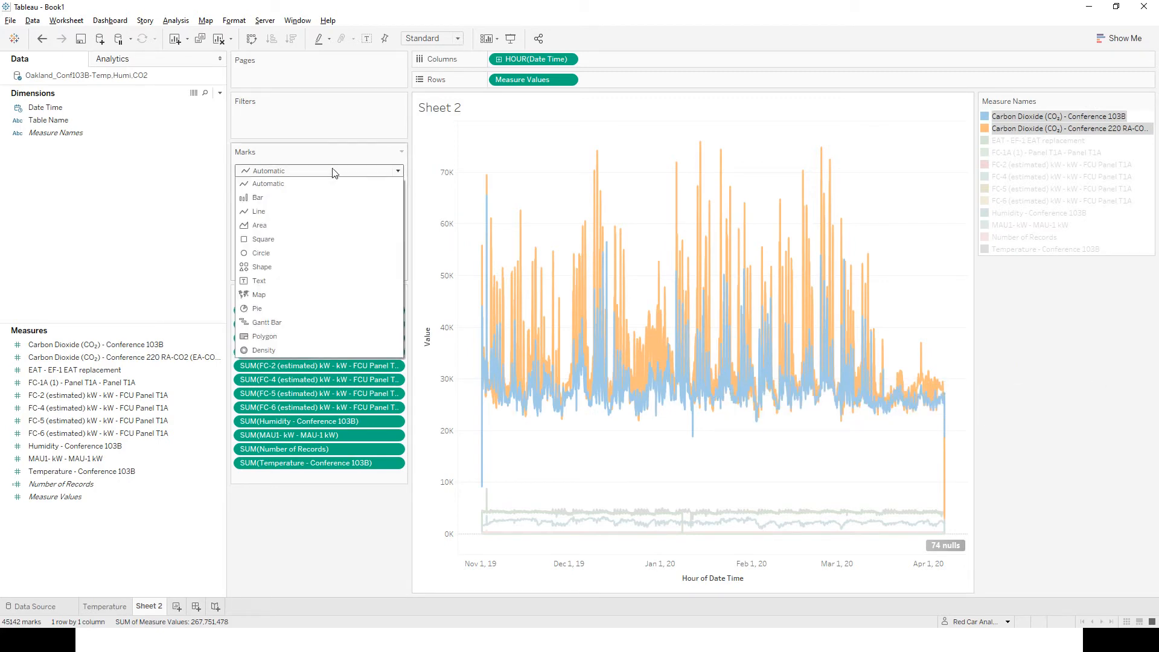
left_click(258, 256)
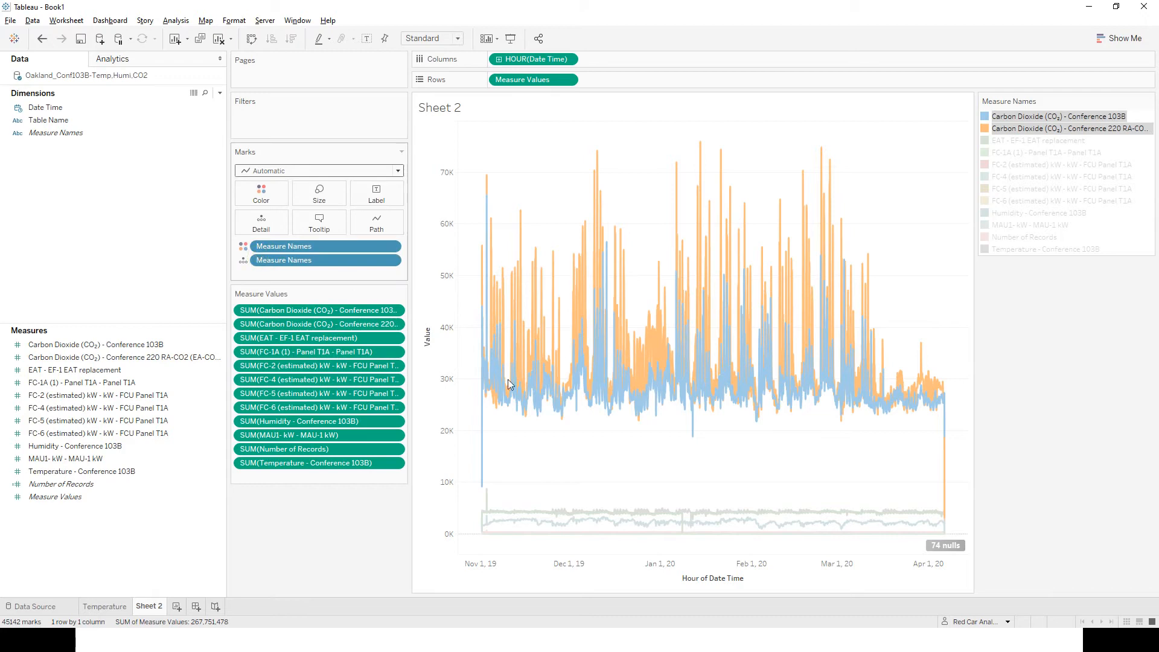
left_click(920, 293)
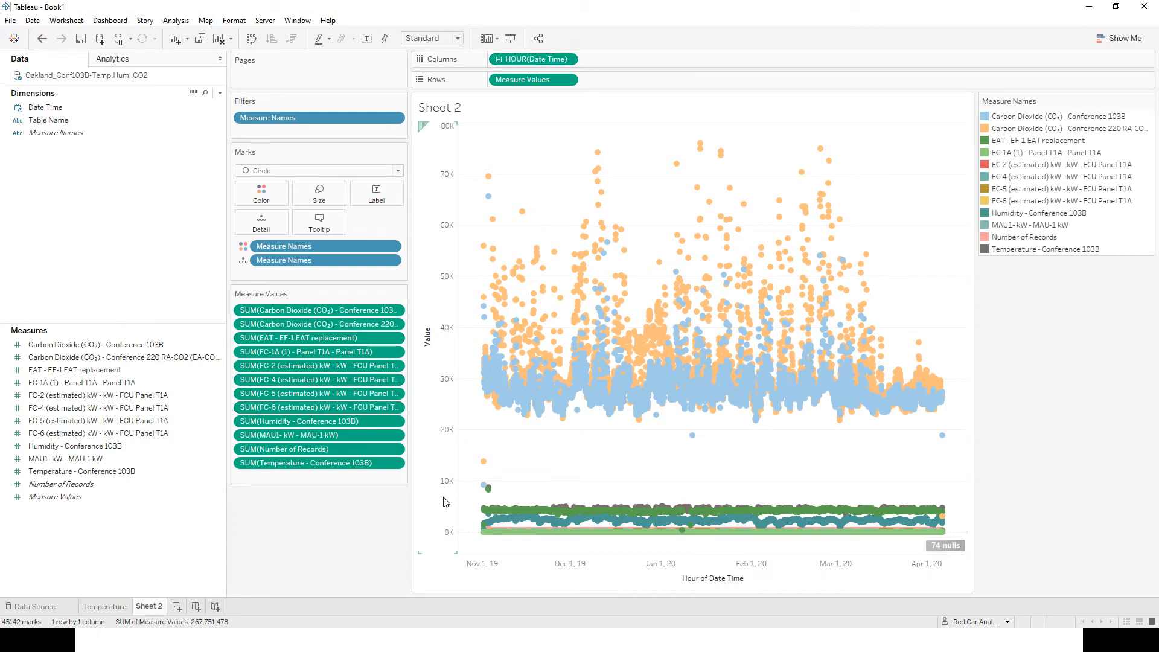
mouse_move(519, 300)
Create a new worksheet, try Temperature - Conference 103B on Rows, and remove it again.
left_click(176, 606)
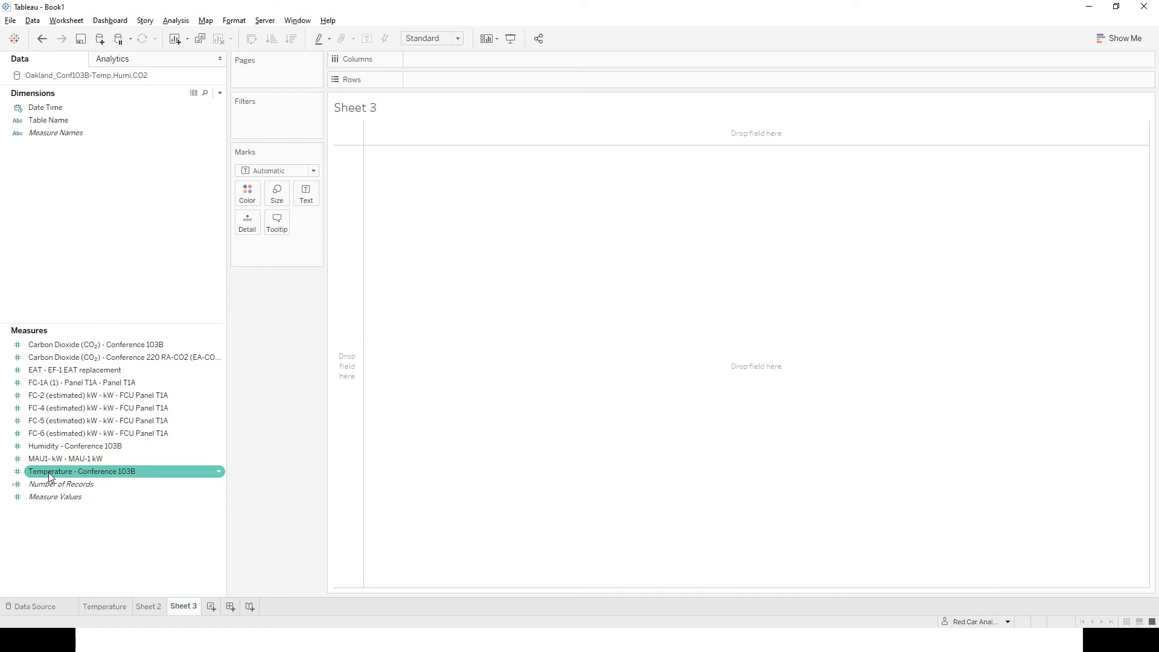
left_click_drag(49, 472, 447, 82)
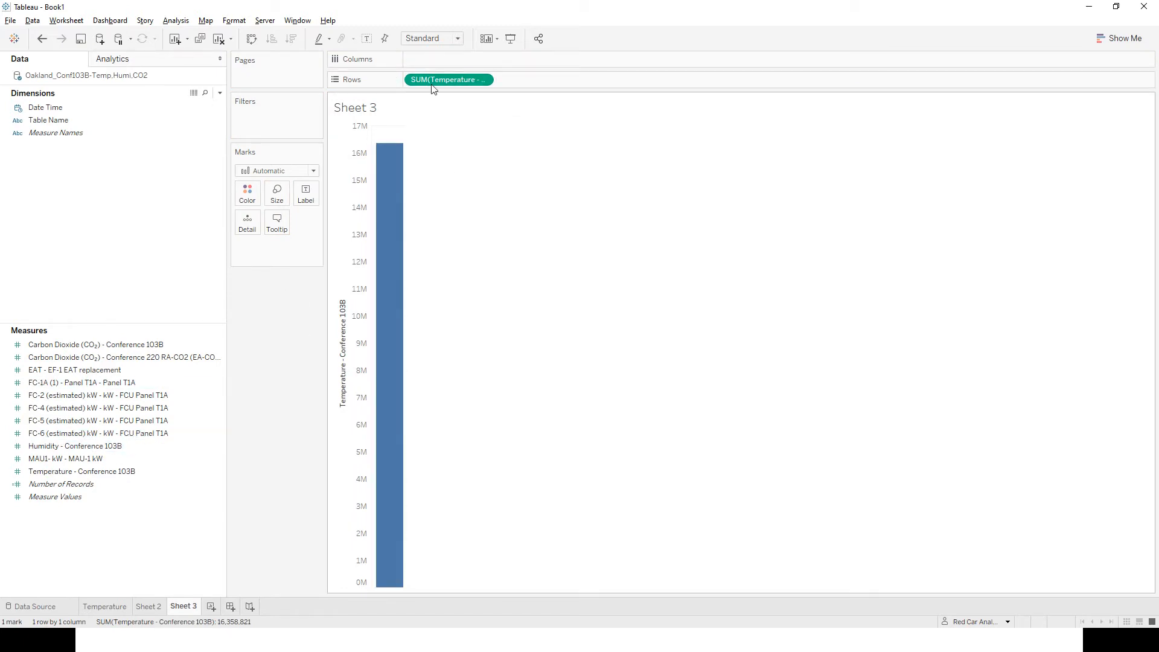
left_click_drag(430, 80, 90, 470)
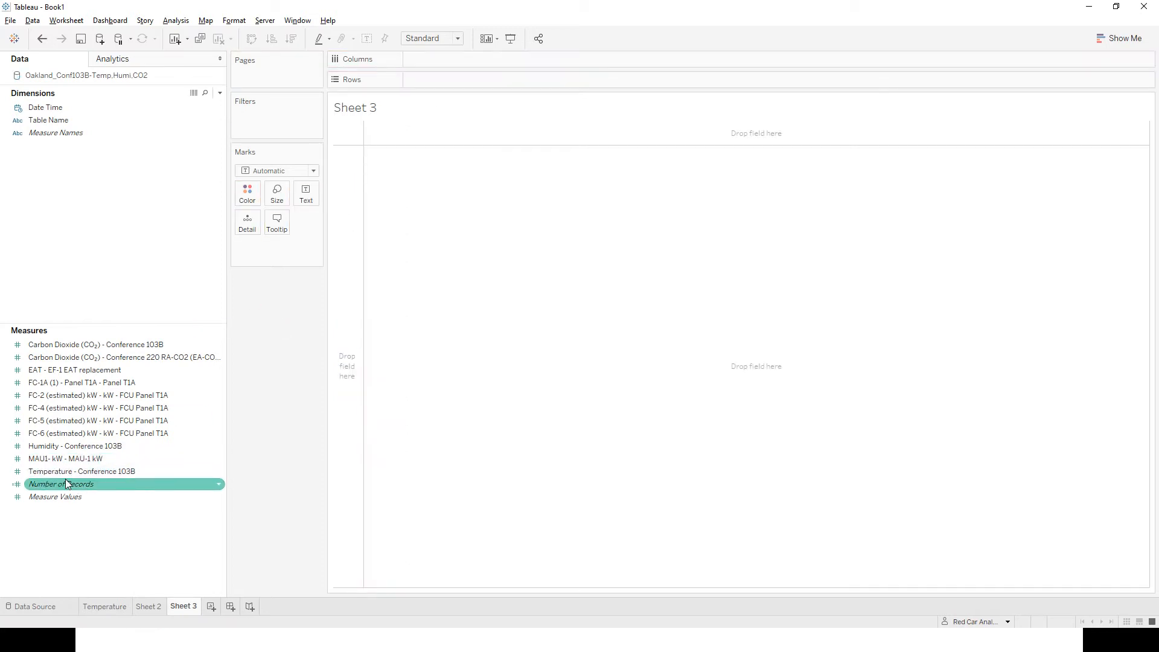
Create bins of size 5 from Temperature - Conference 103B and place the bin field on Columns.
right_click(73, 473)
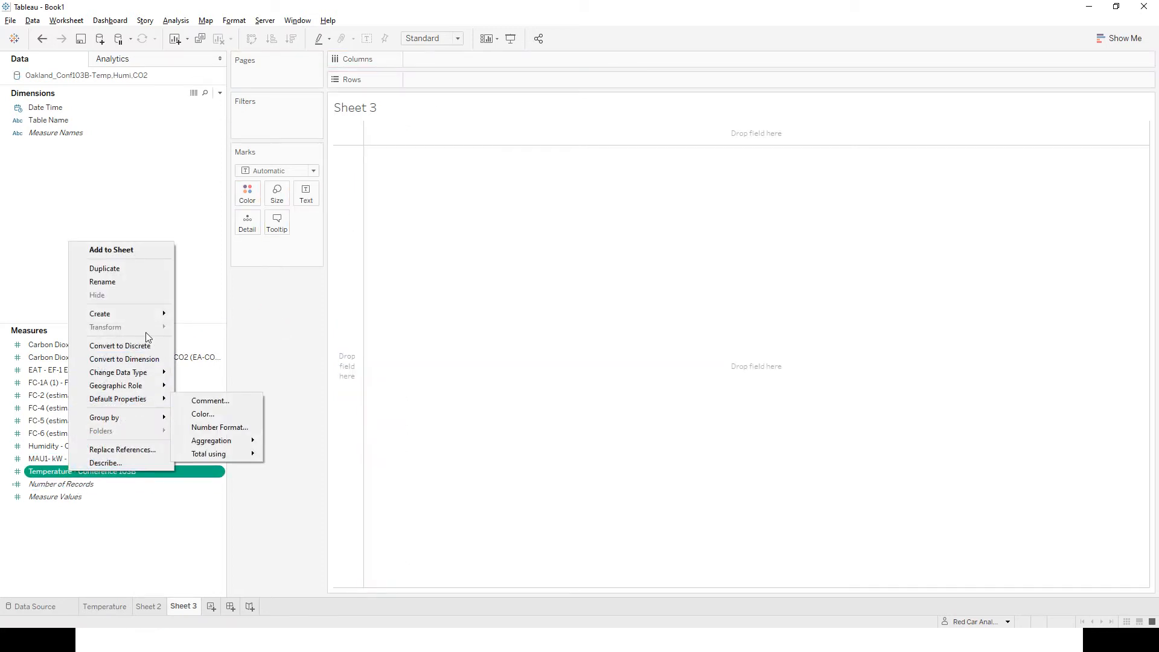
mouse_move(148, 314)
left_click(202, 343)
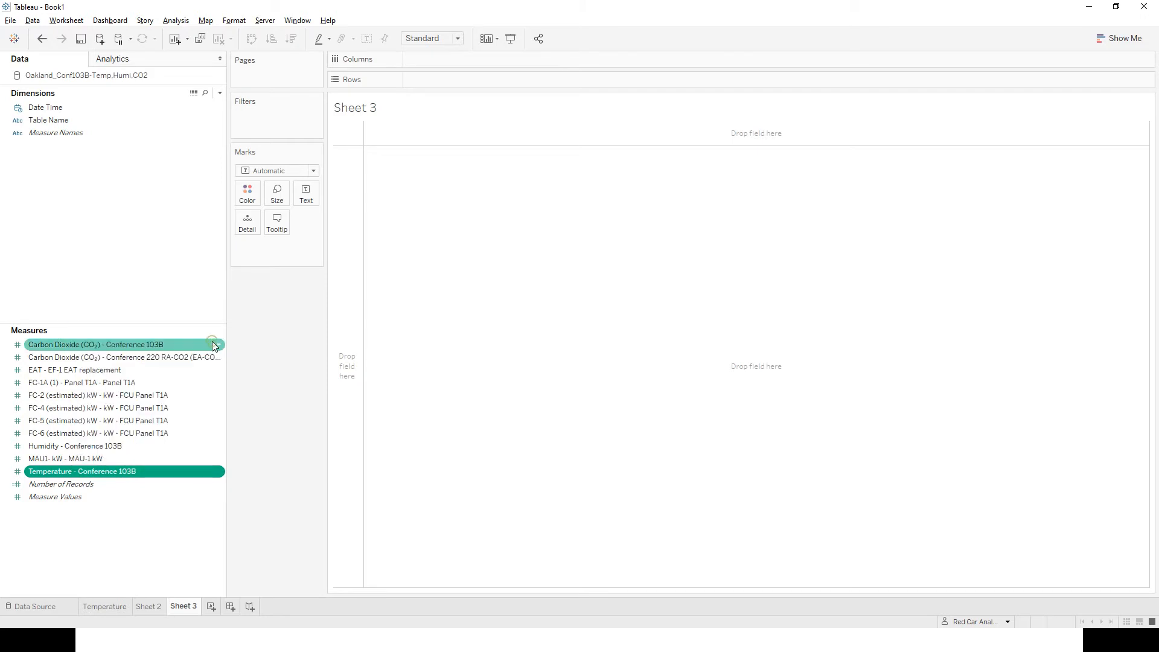
key("Tab")
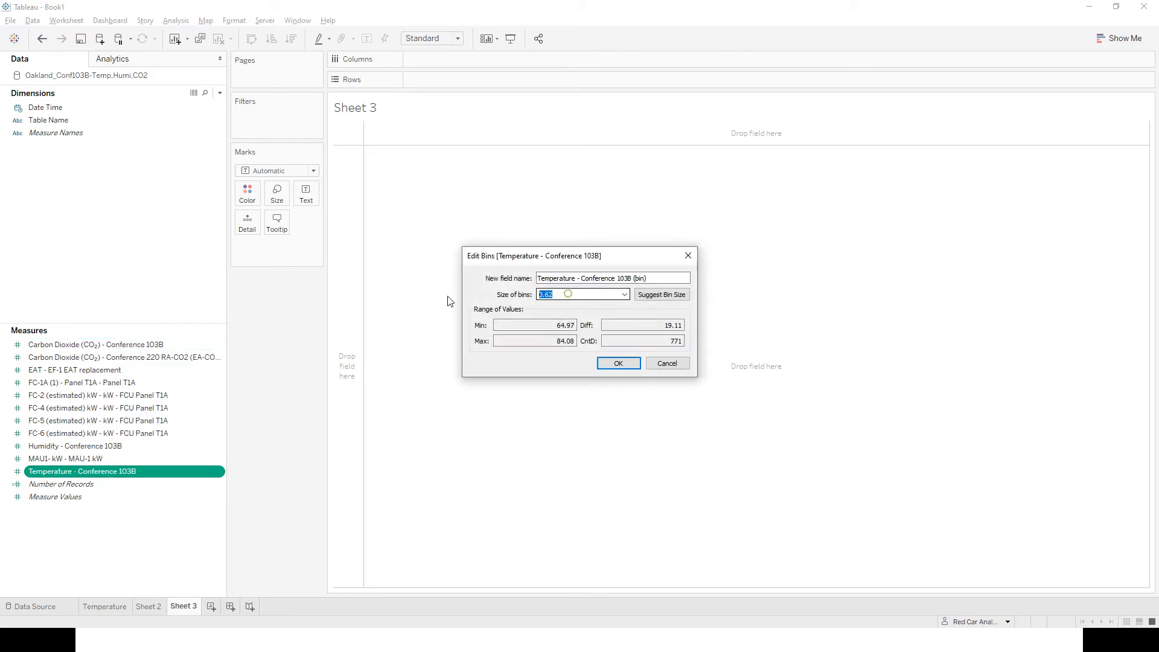
type("5")
left_click(618, 363)
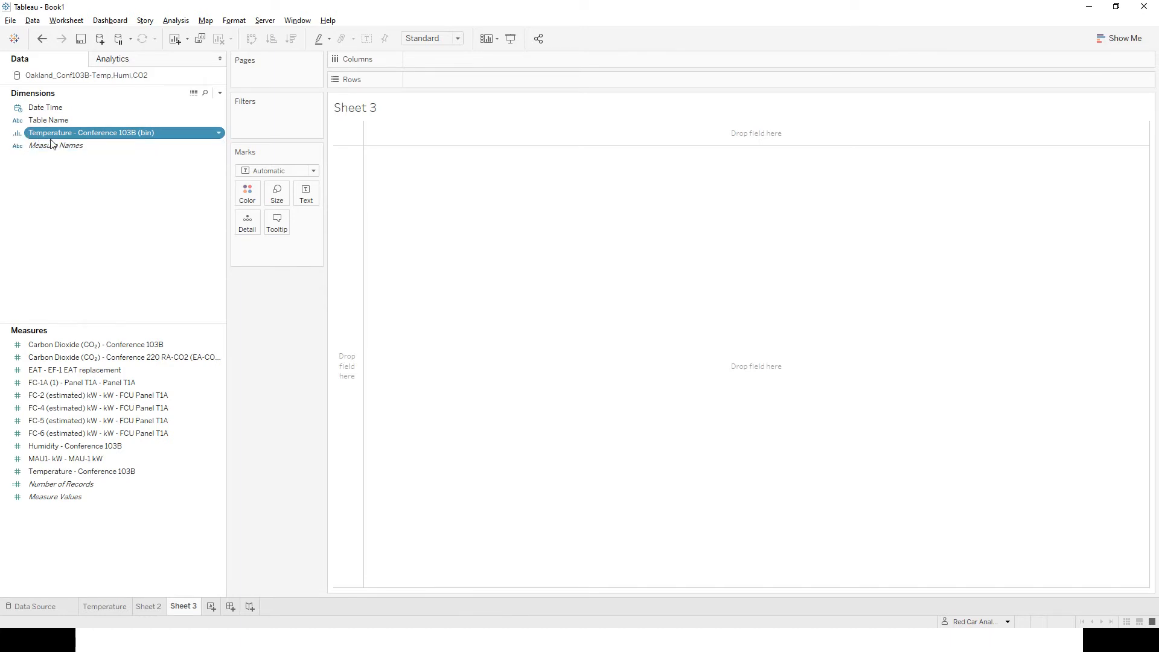
left_click_drag(53, 144, 468, 67)
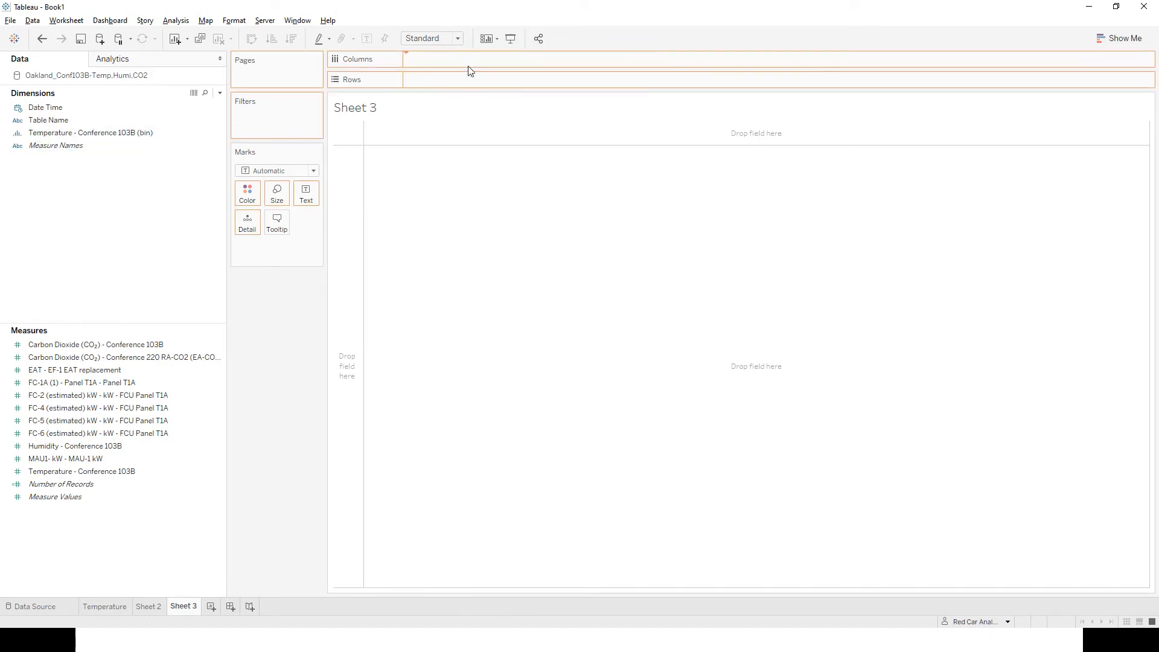
Fit the worksheet to Entire View and place Temperature - Conference 103B on Rows, aggregated as Average.
left_click(447, 41)
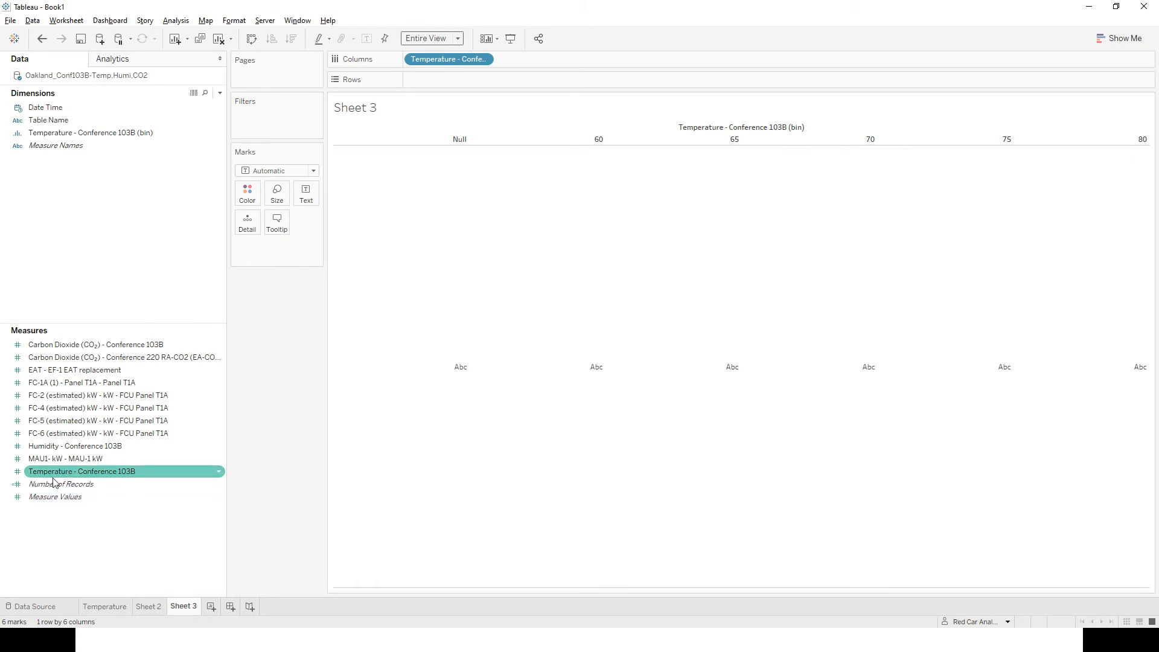
left_click_drag(38, 479, 477, 82)
right_click(447, 83)
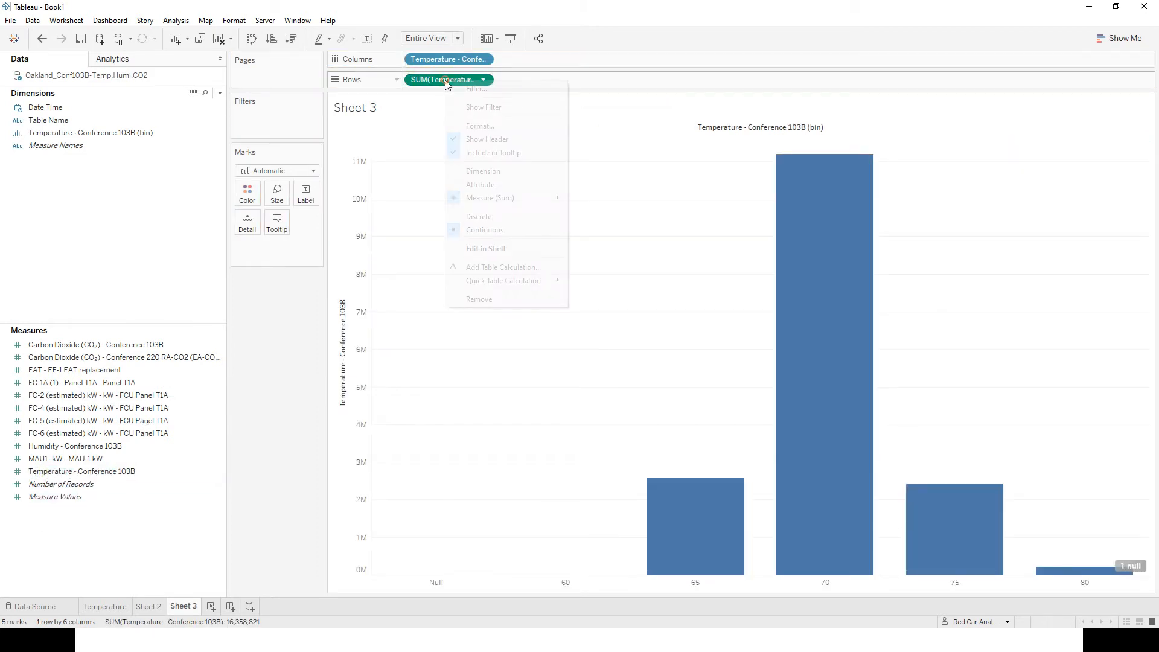
mouse_move(501, 198)
left_click(630, 211)
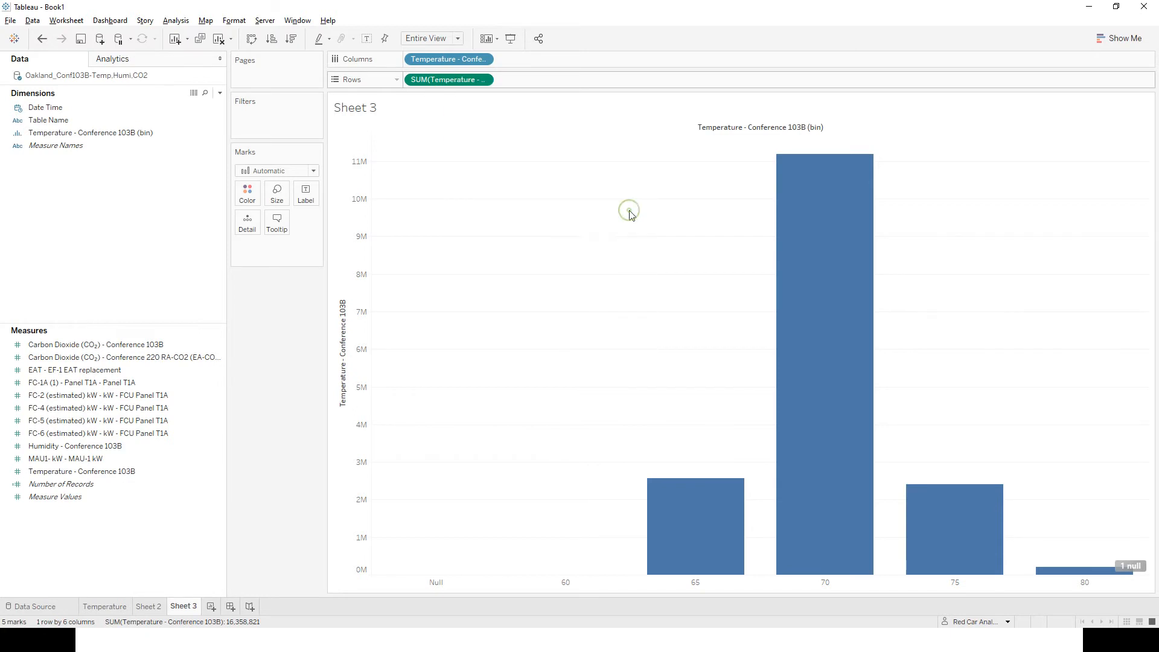
Change the mark type to Circle and label each mark with the average Temperature - Conference 103B.
left_click(286, 171)
left_click(280, 257)
mouse_move(562, 254)
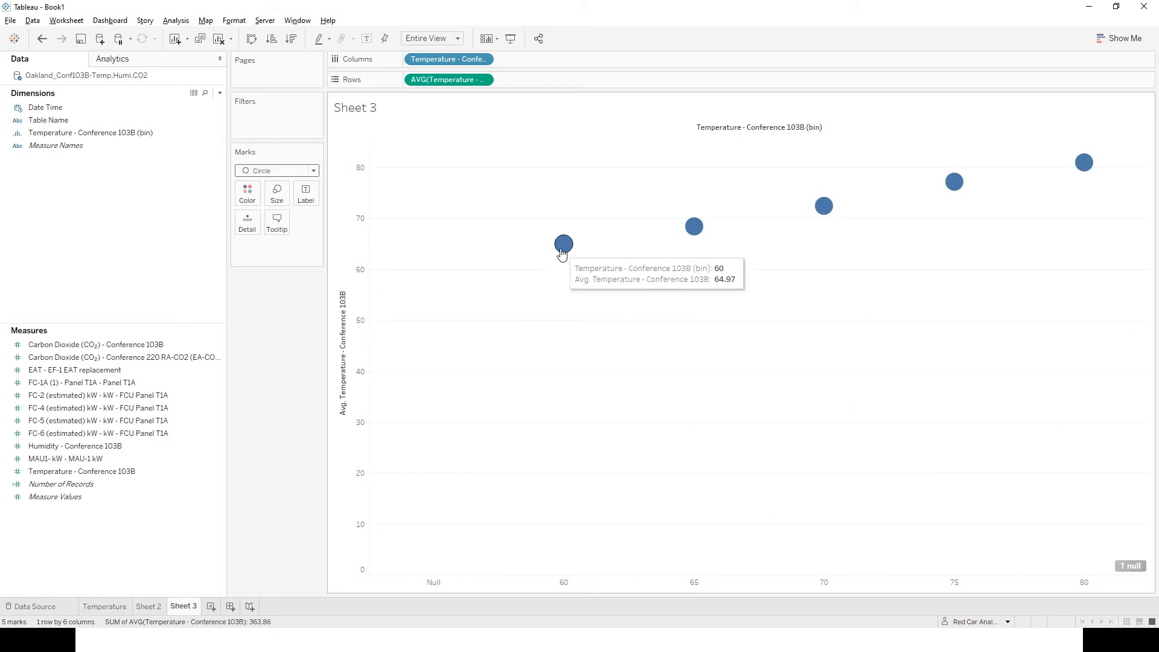
left_click_drag(445, 80, 312, 202)
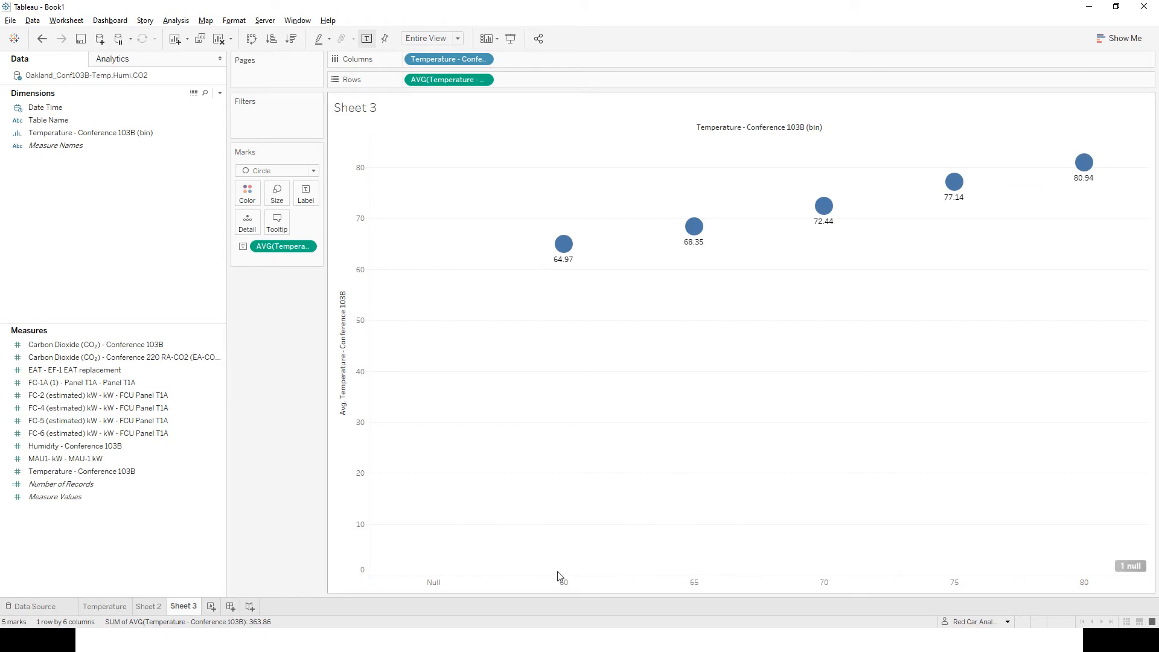
mouse_move(565, 254)
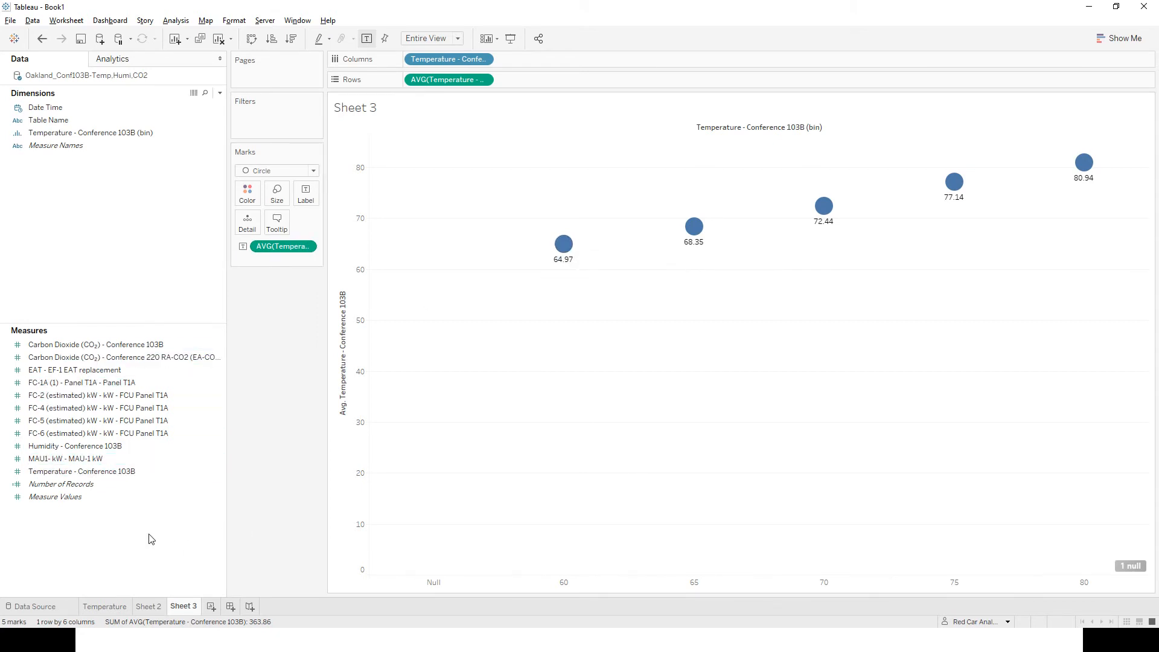
Size the circles by the Count of Temperature - Conference 103B and inspect the marks of several bins.
left_click(34, 474)
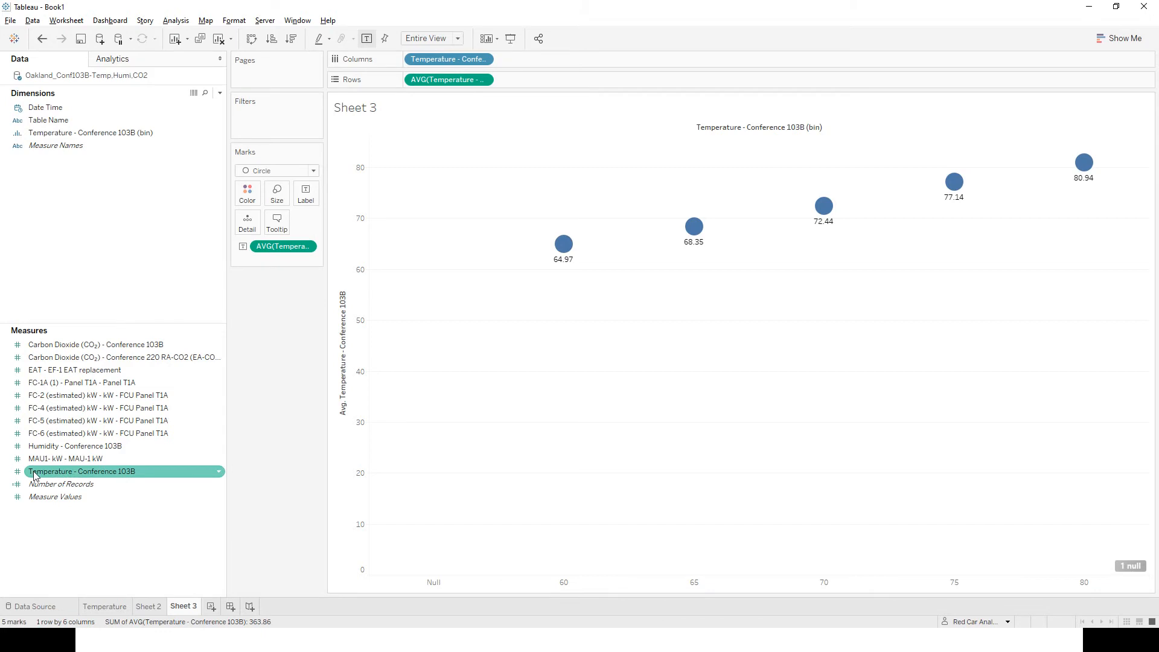
left_click_drag(34, 474, 281, 201)
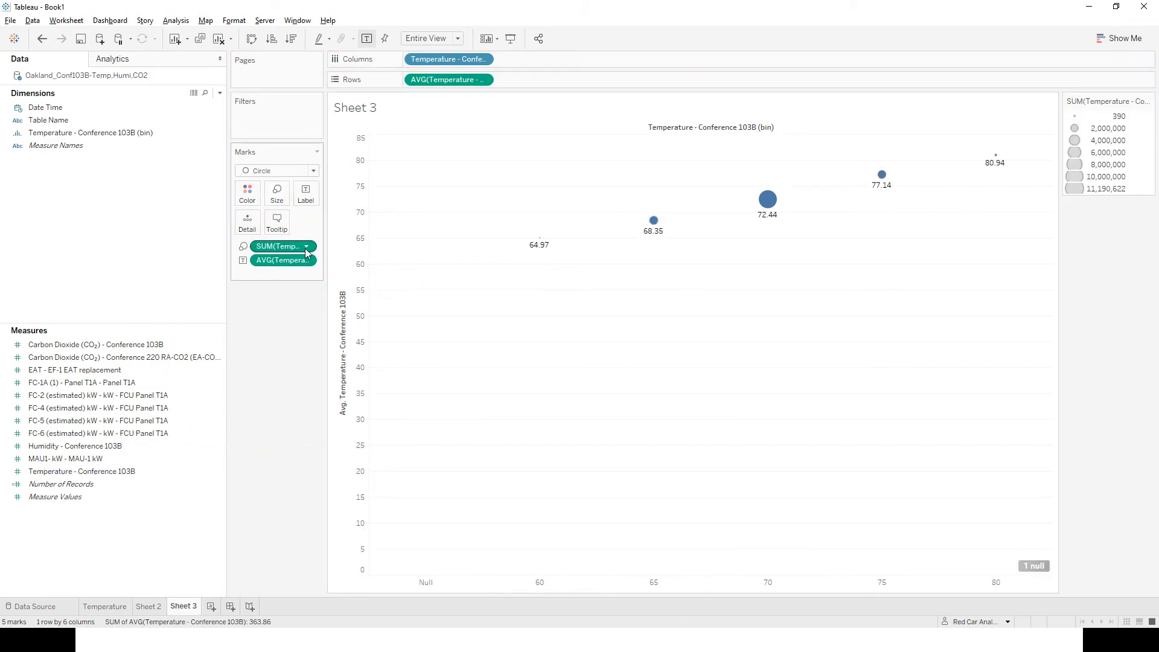
left_click(306, 248)
mouse_move(326, 357)
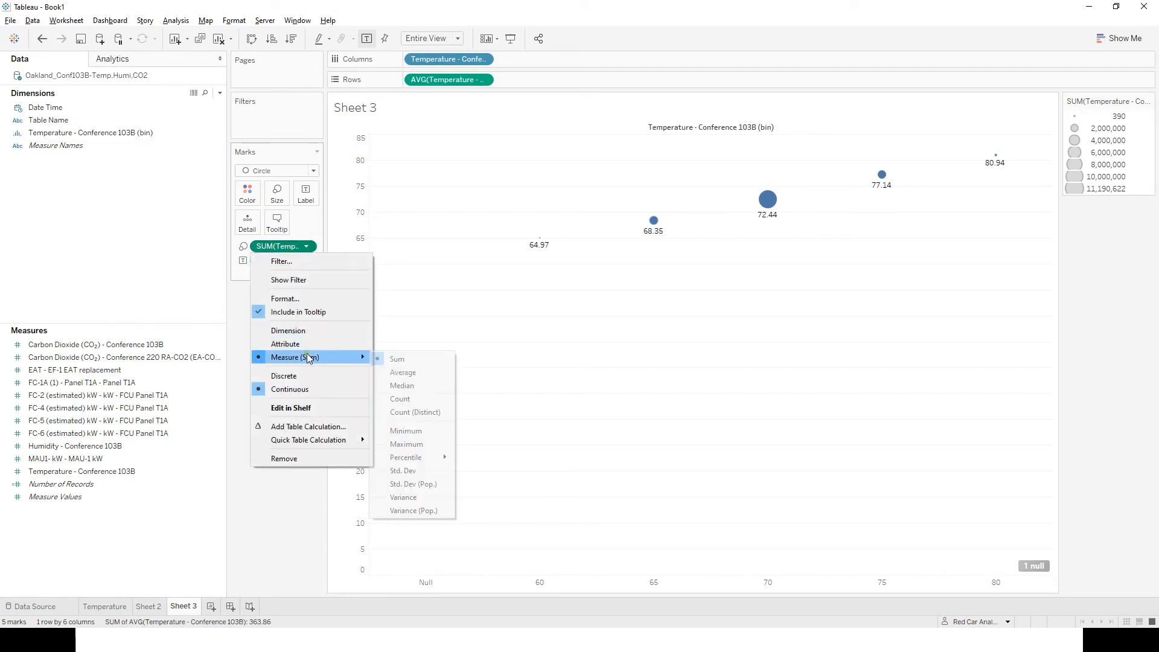
left_click(415, 398)
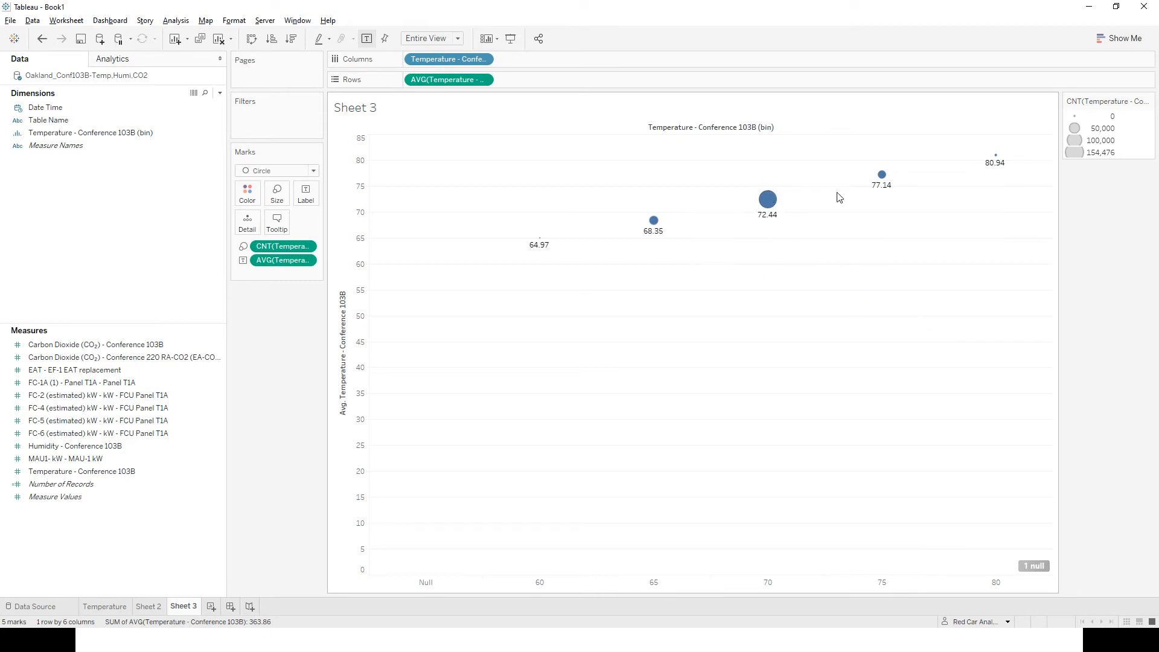
mouse_move(997, 164)
mouse_move(775, 209)
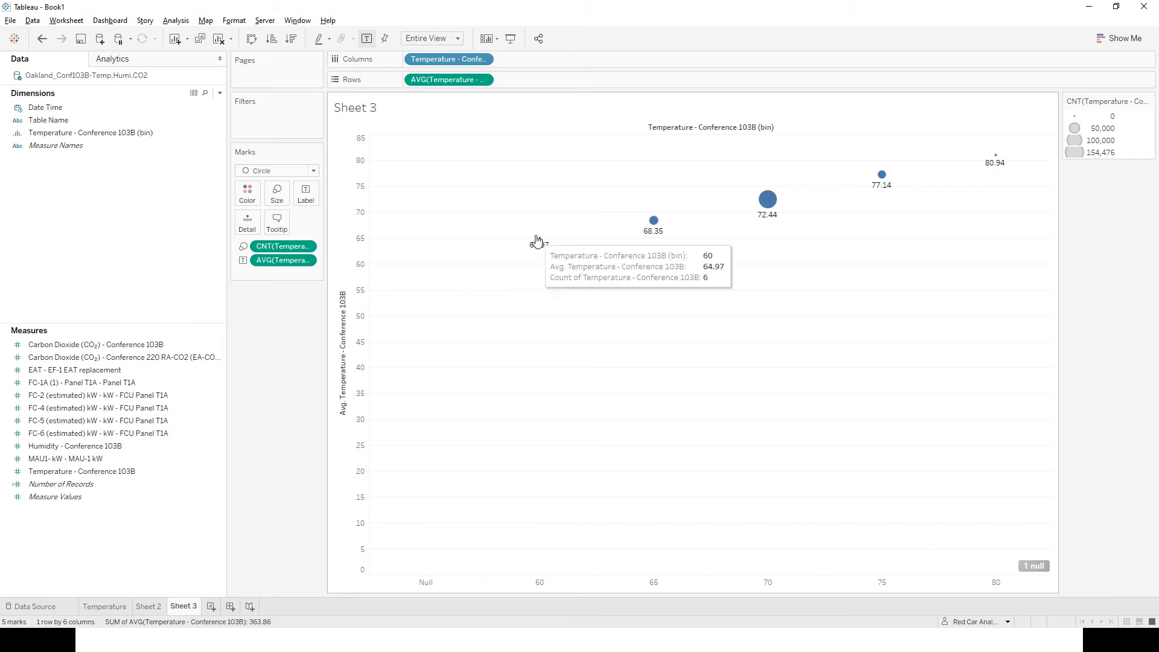
mouse_move(539, 240)
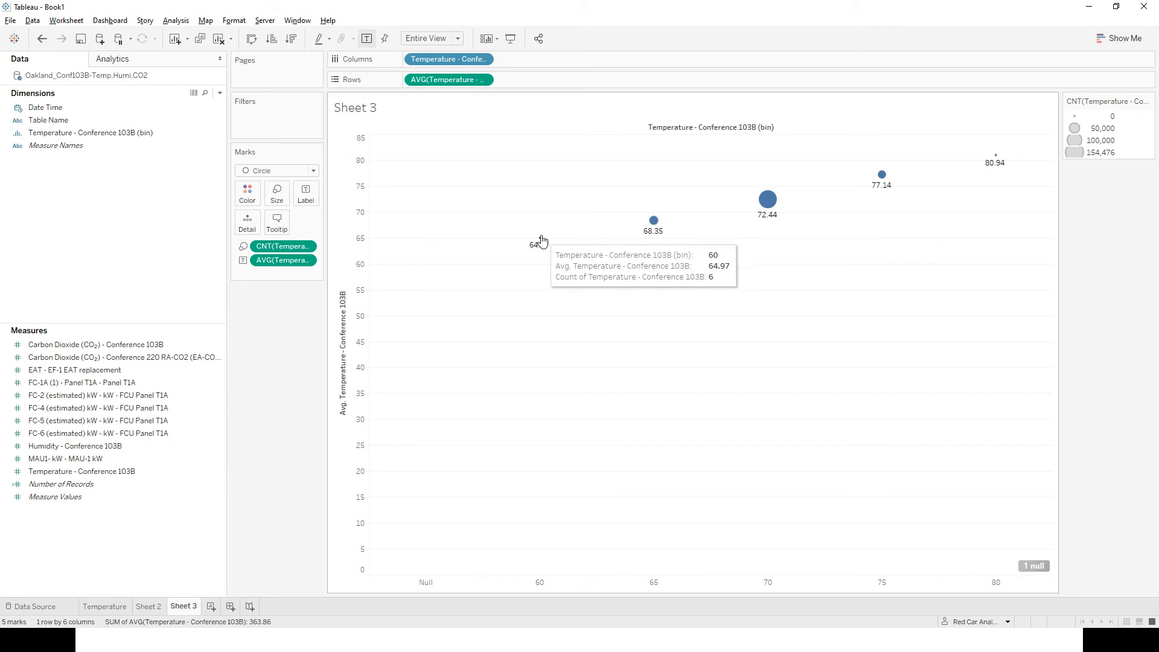
mouse_move(655, 224)
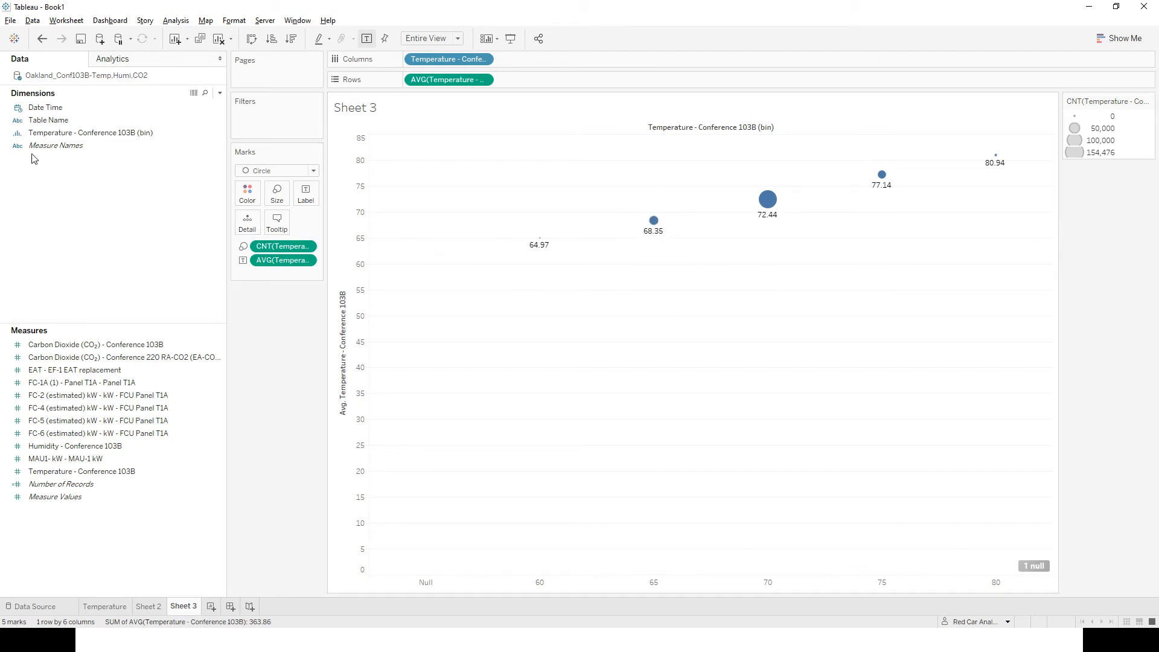
Add Date Time to the marks' Detail at the continuous Minute level.
left_click(36, 112)
left_click_drag(33, 112, 245, 237)
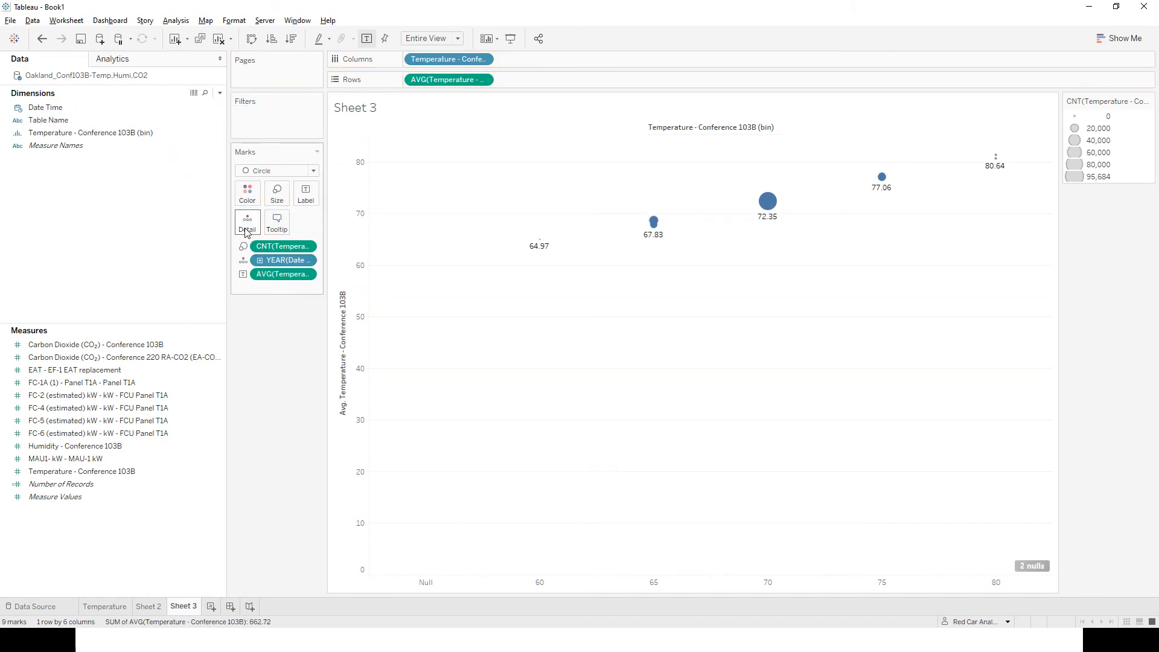
left_click(306, 260)
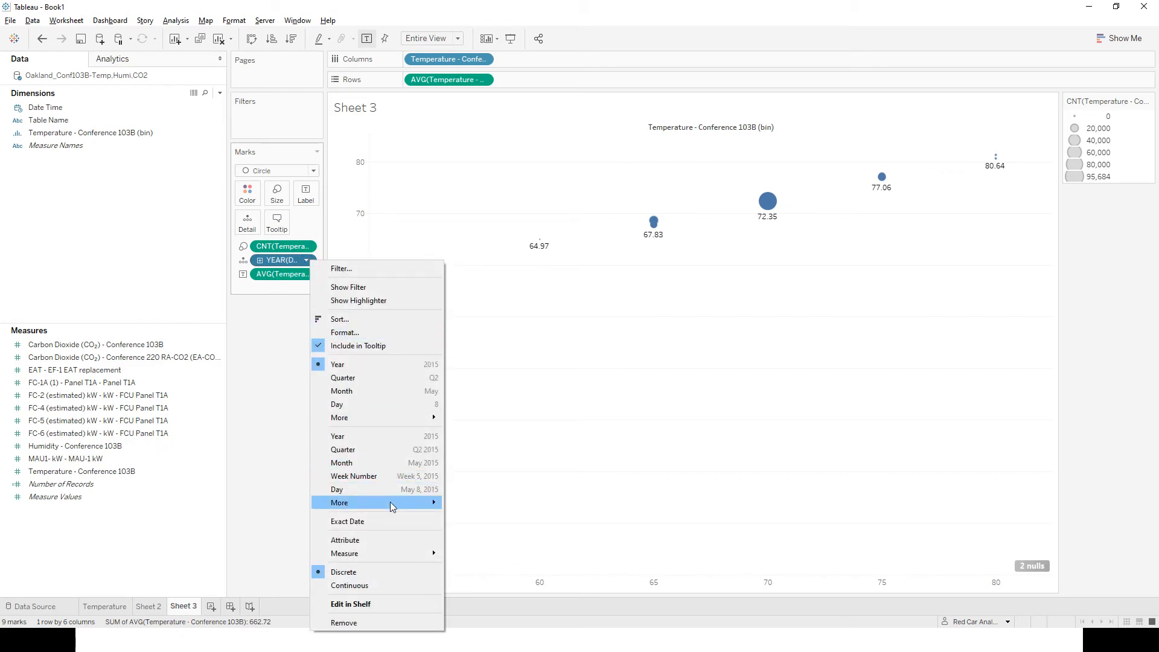
mouse_move(390, 502)
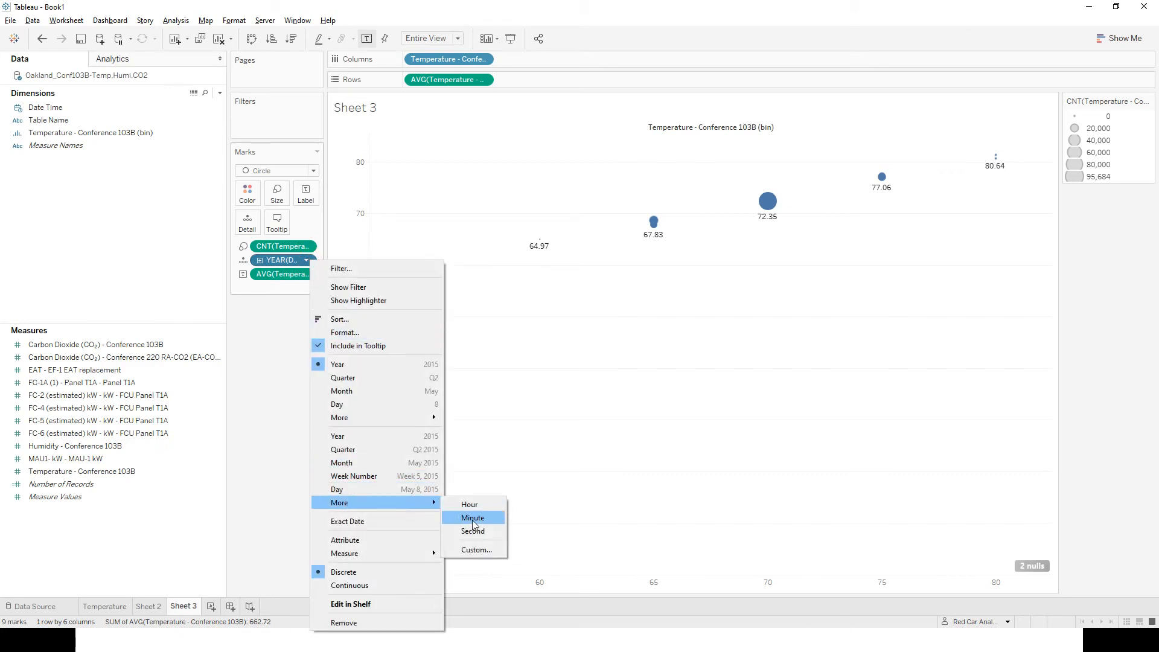
left_click(473, 519)
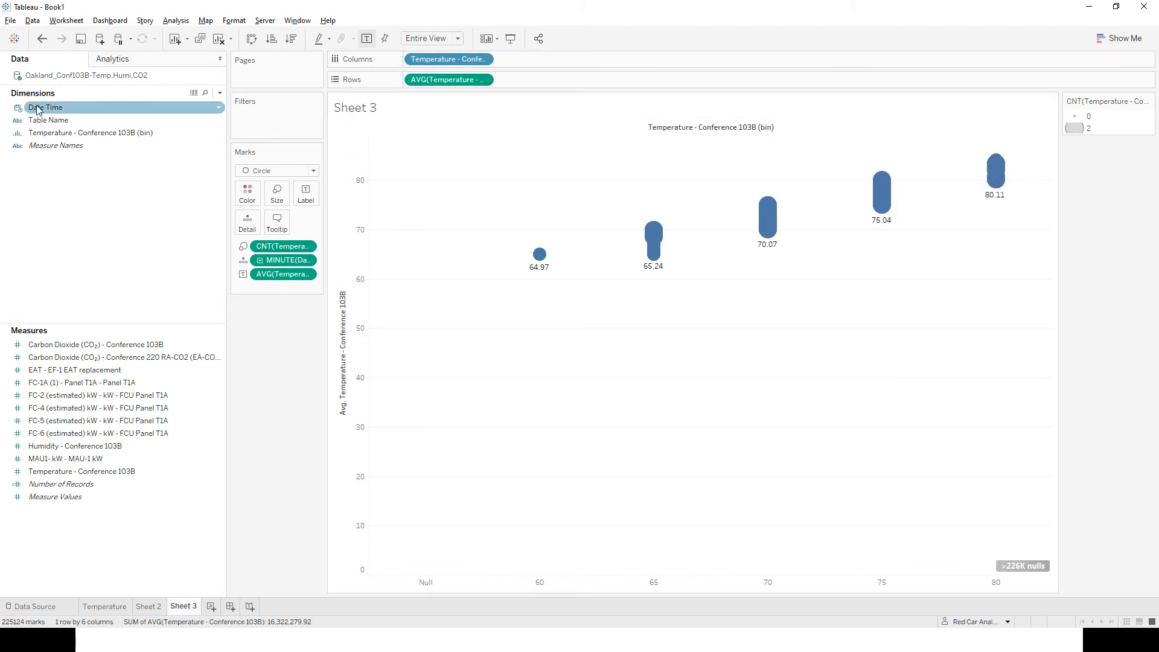
Replace the temperature bin field on Columns with Date Time at the discrete Hour level.
left_click_drag(37, 107, 435, 63)
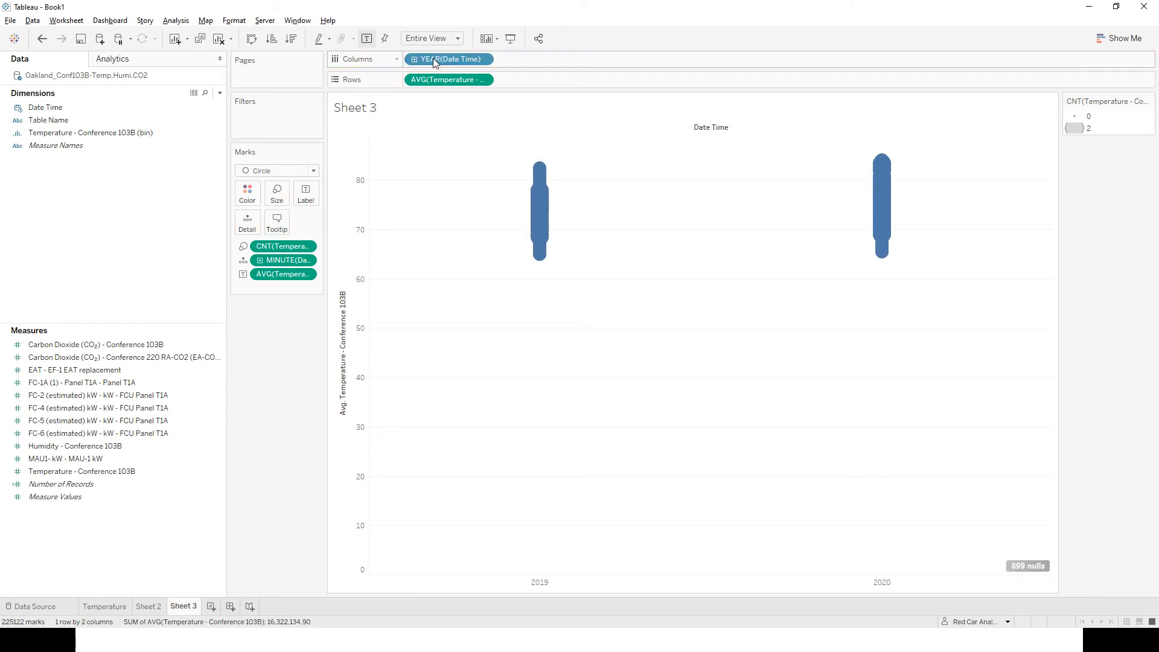
right_click(434, 61)
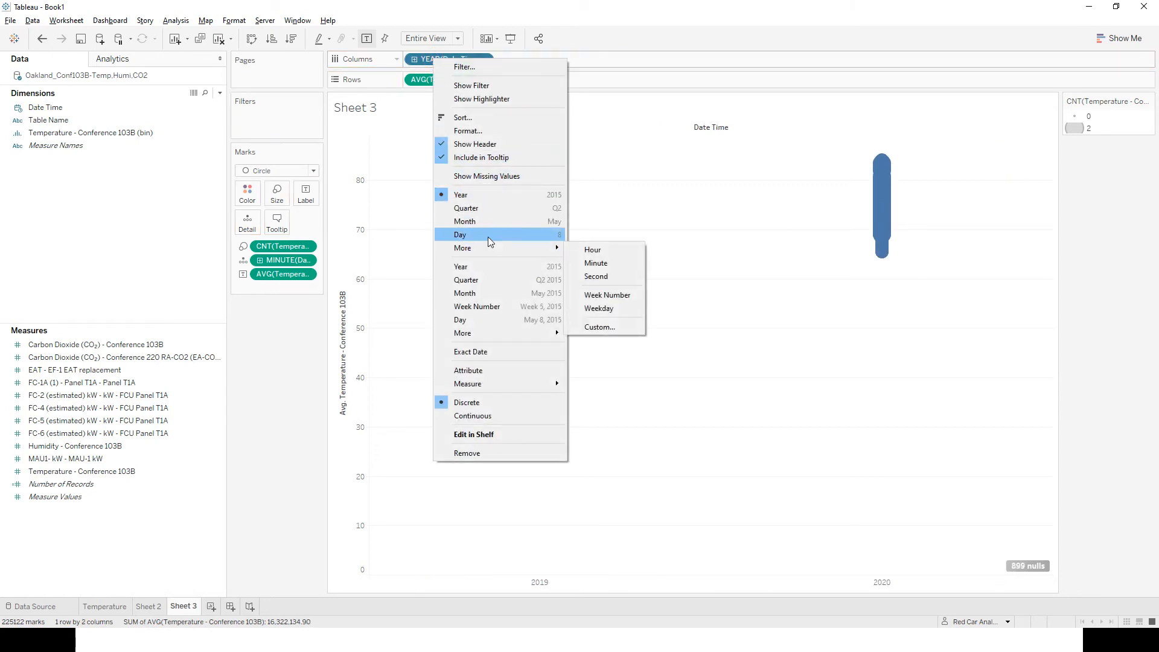
left_click(594, 253)
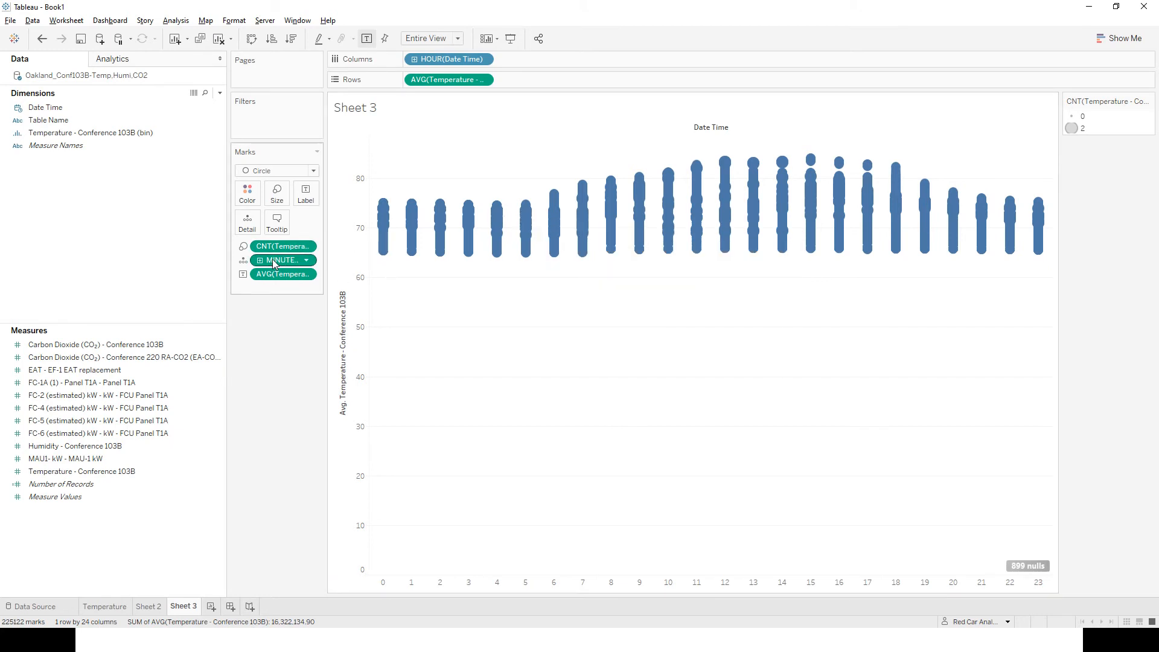
Remove the Minute detail and the Count of Temperature sizing from the marks, and check the hour 10 mark.
left_click_drag(274, 261, 157, 262)
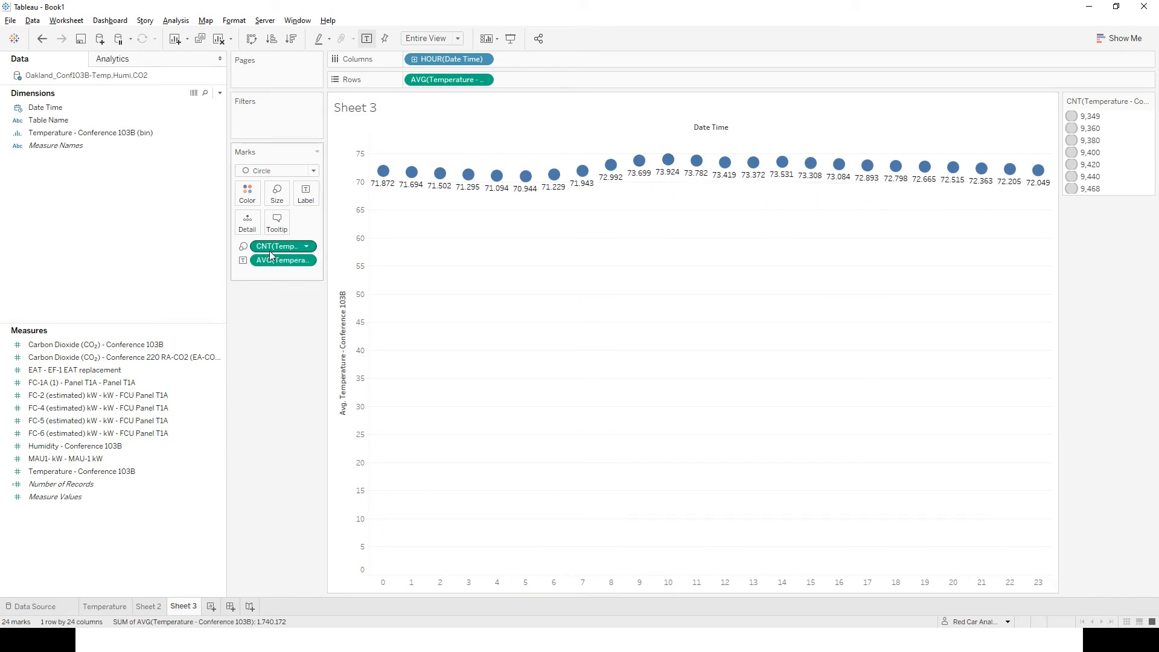
left_click_drag(270, 249, 120, 387)
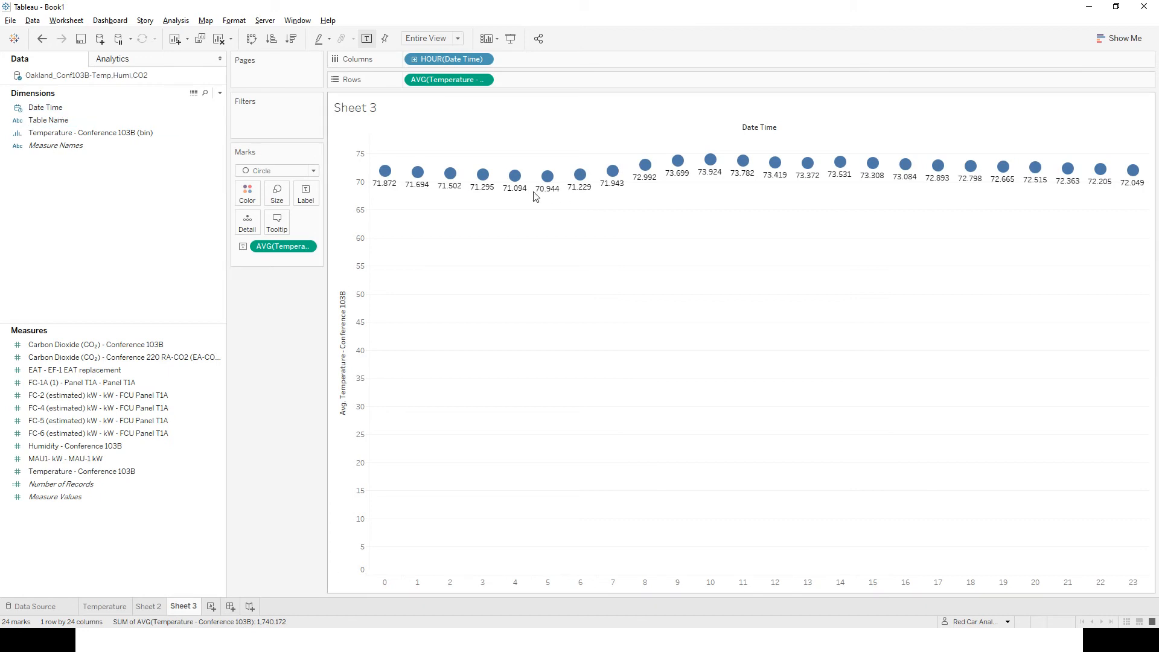
left_click(710, 159)
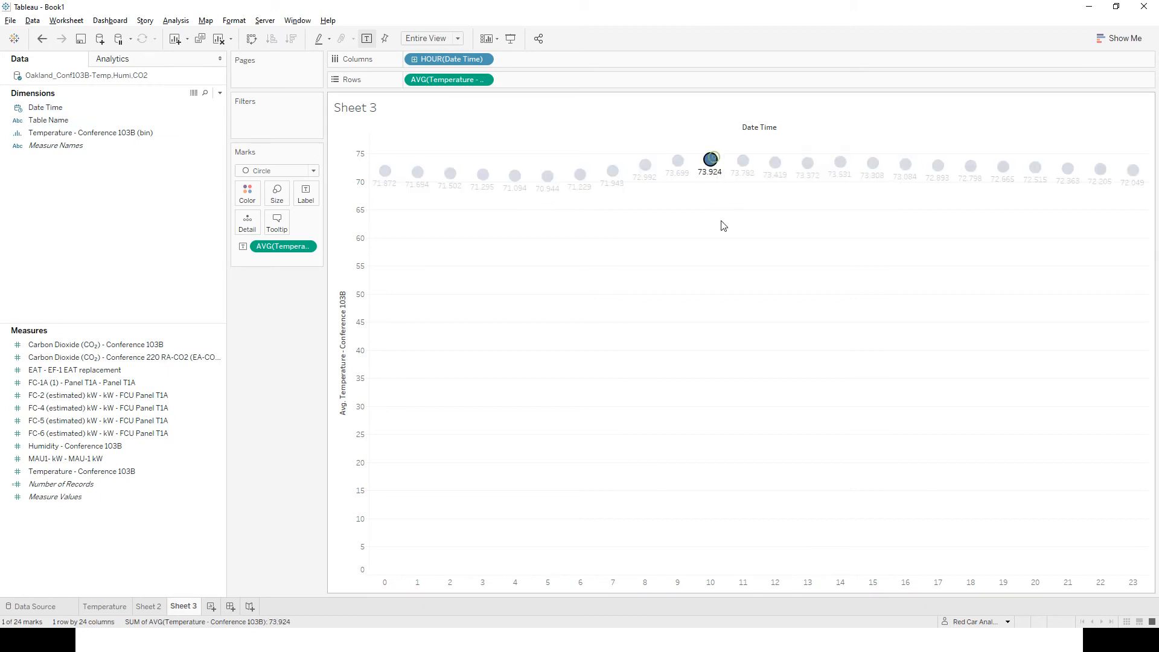
left_click(723, 225)
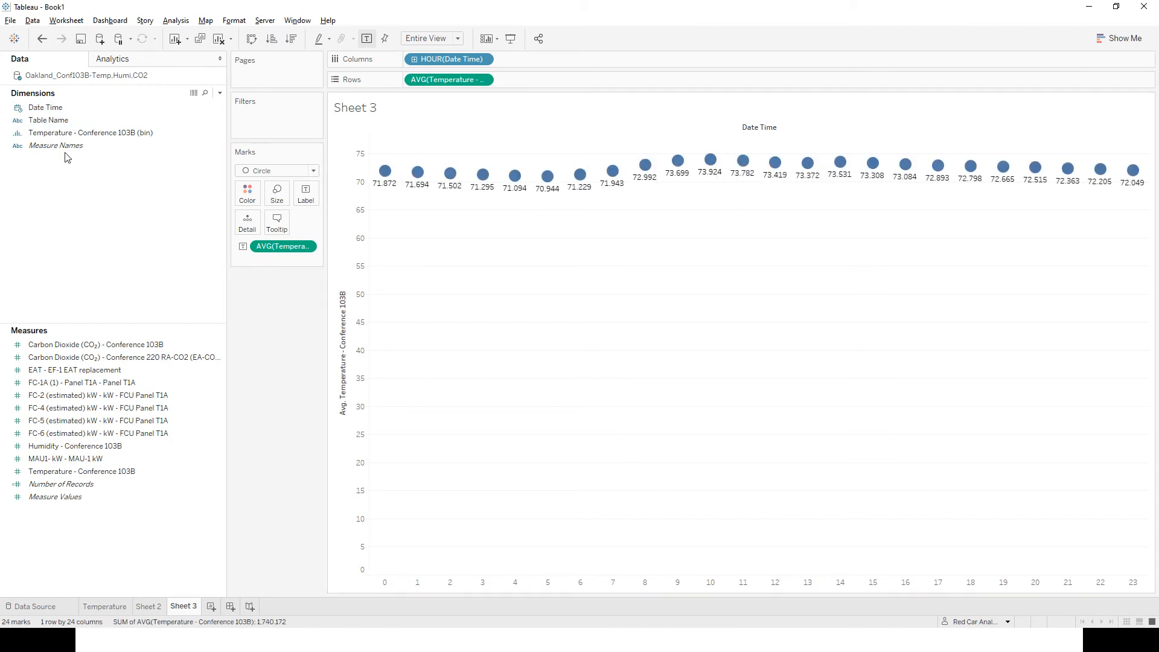
Break the hourly marks down by placing Date Time on Detail as continuous Minute.
left_click(43, 110)
left_click_drag(39, 112, 248, 229)
left_click(307, 247)
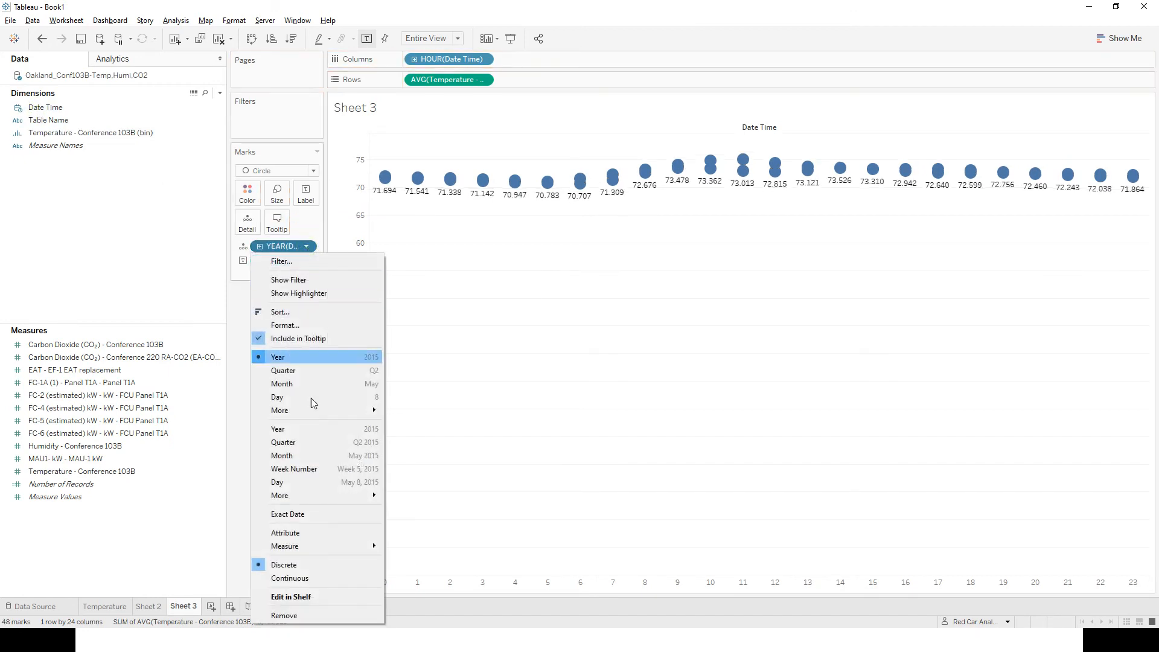
mouse_move(328, 498)
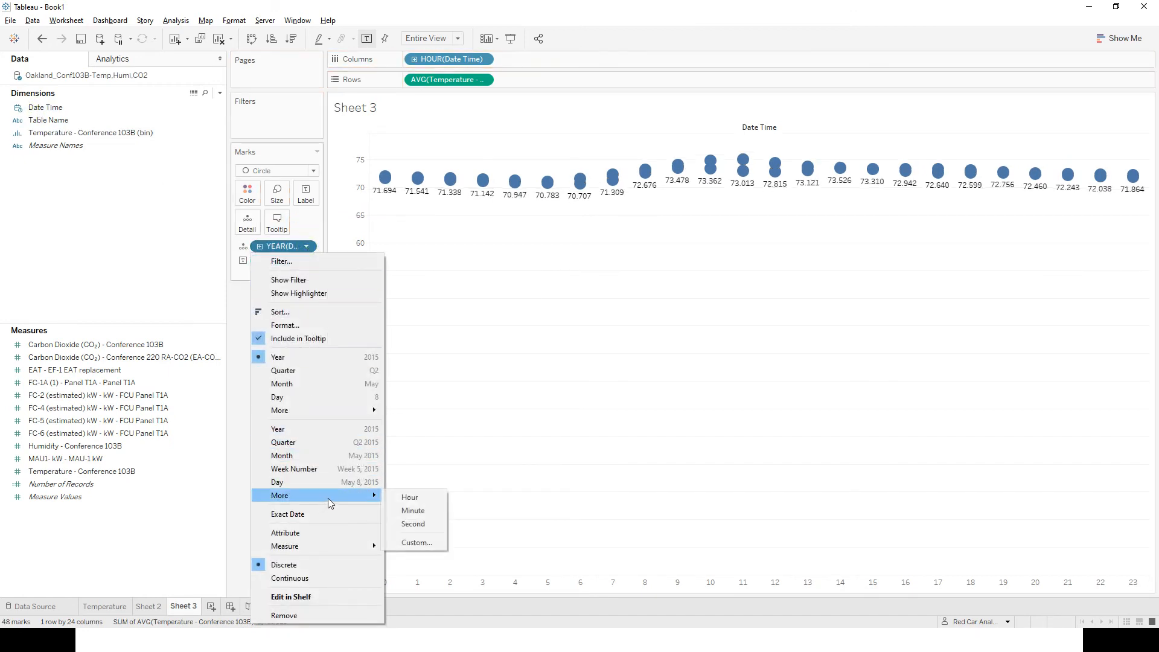
left_click(404, 515)
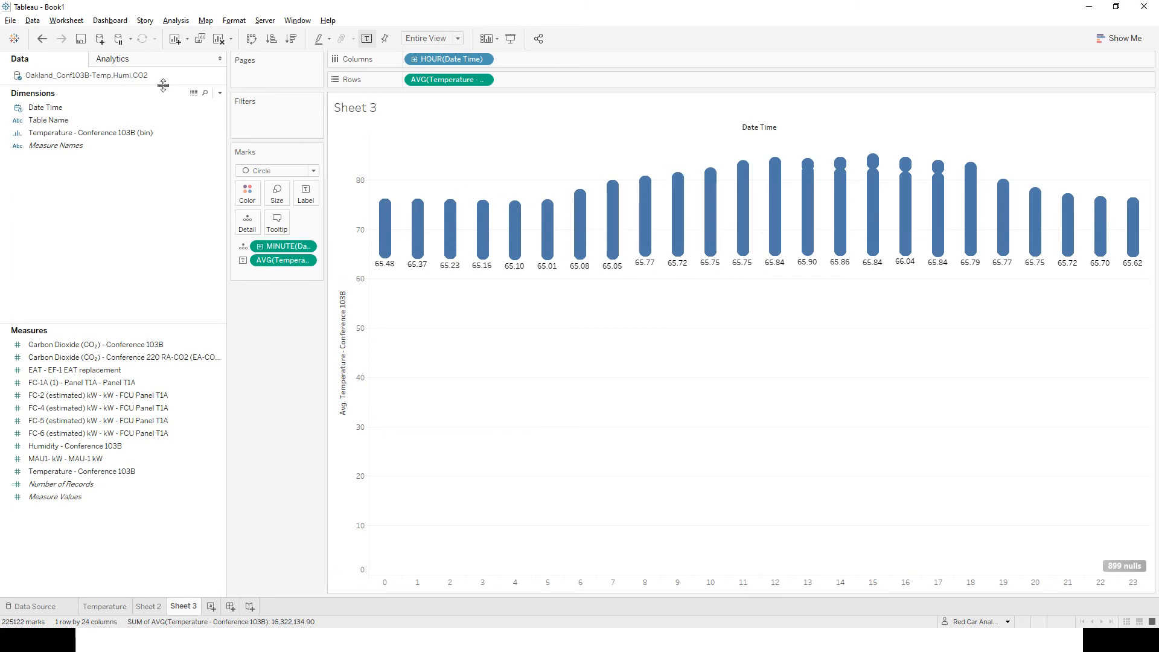
Add a box plot to the average temperature axis with whiskers extending to data within 1.5 times the IQR.
left_click(107, 62)
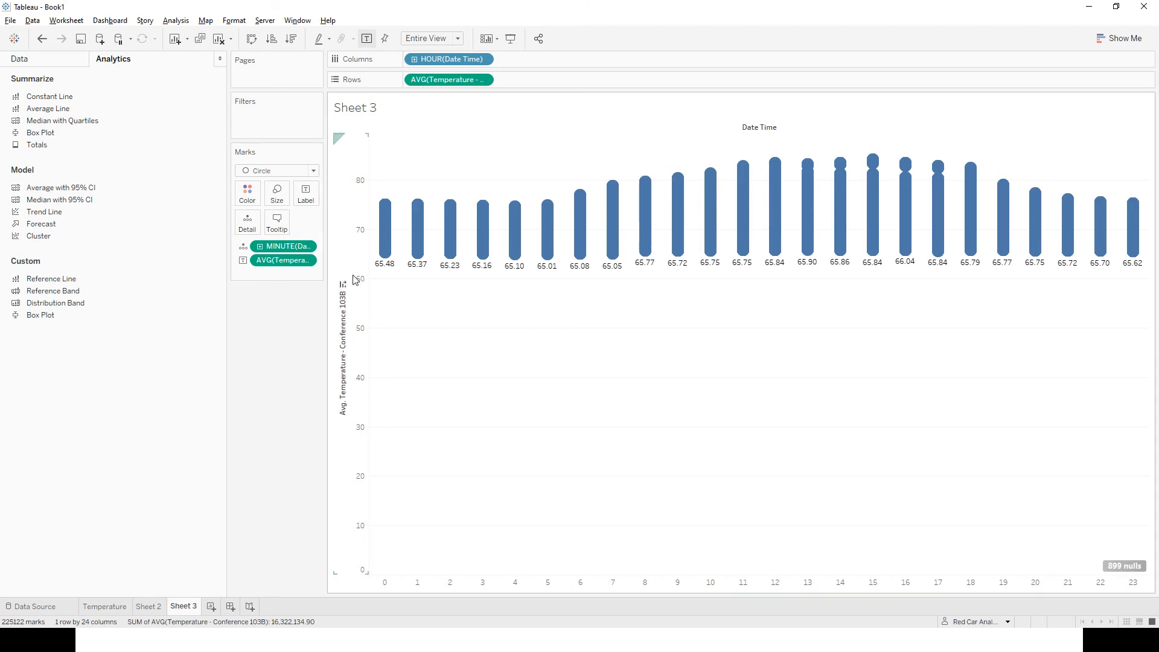
right_click(364, 255)
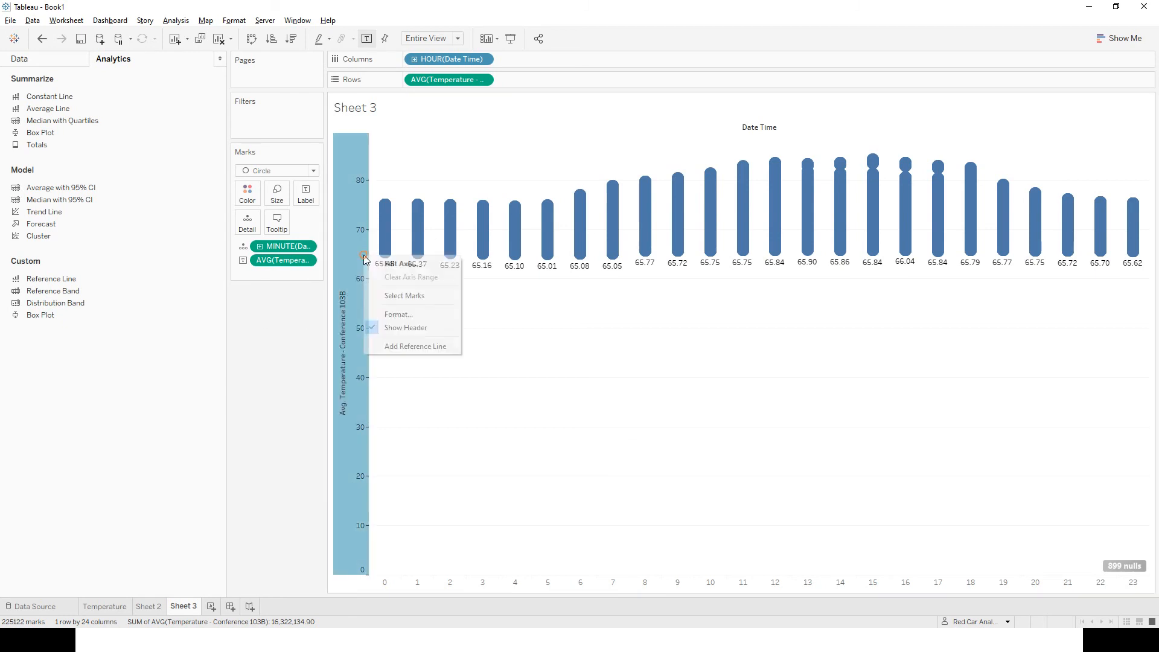
left_click(416, 346)
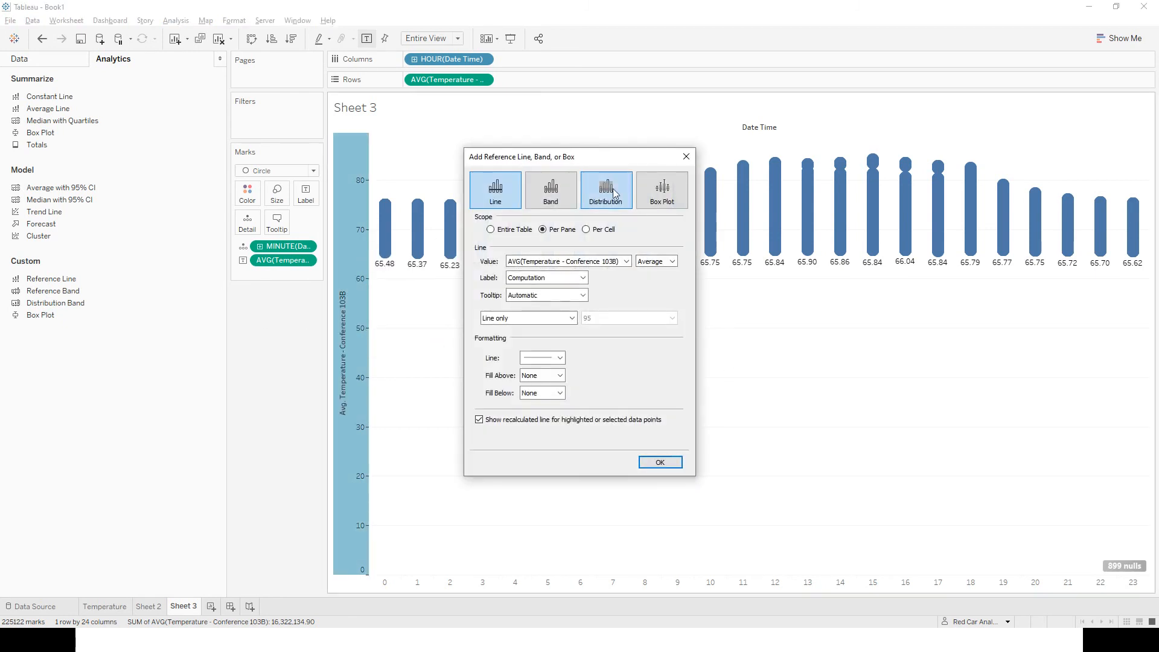
left_click_drag(602, 162, 872, 278)
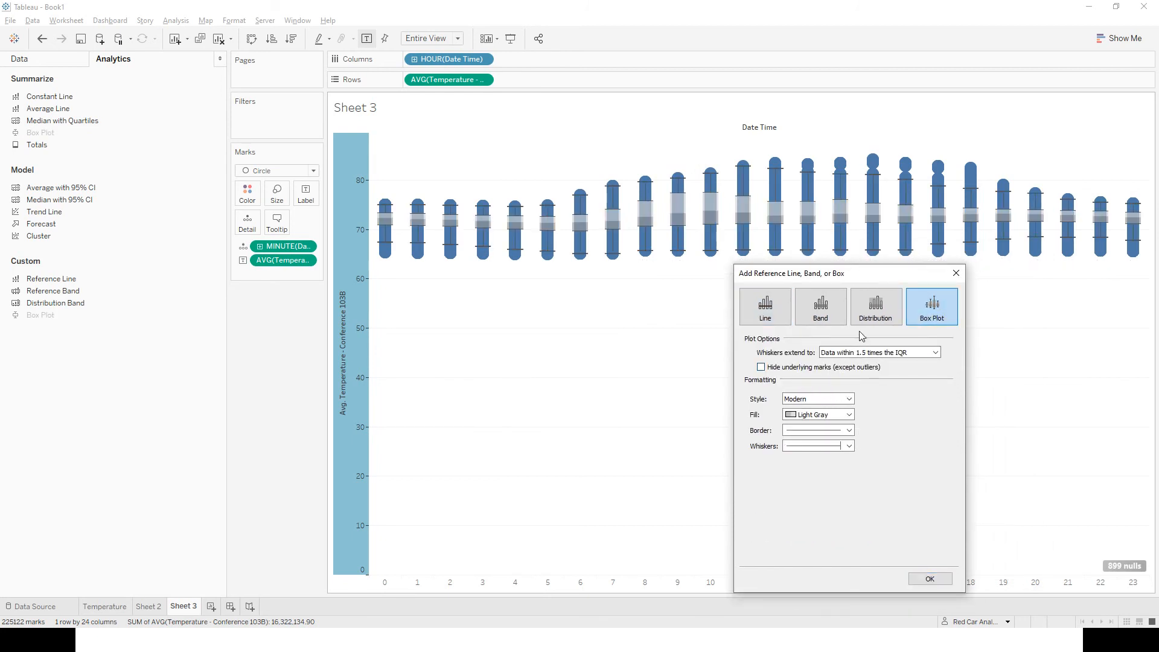
left_click(932, 581)
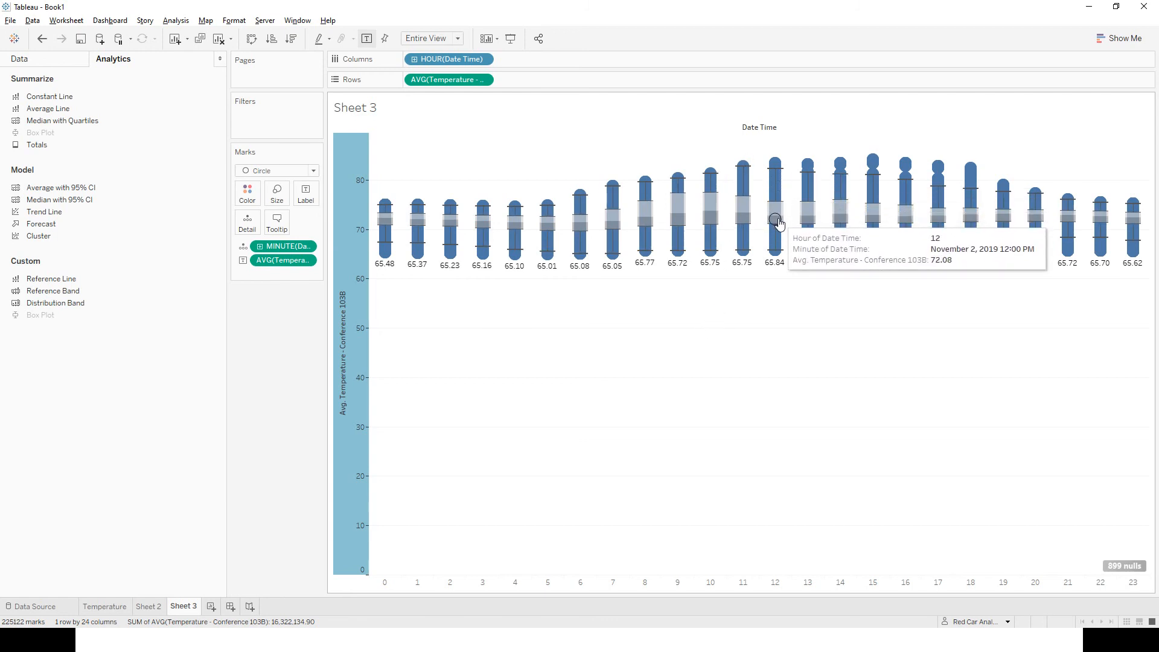
Clear the axis selection and shrink the circle marks behind the box plots.
left_click(871, 385)
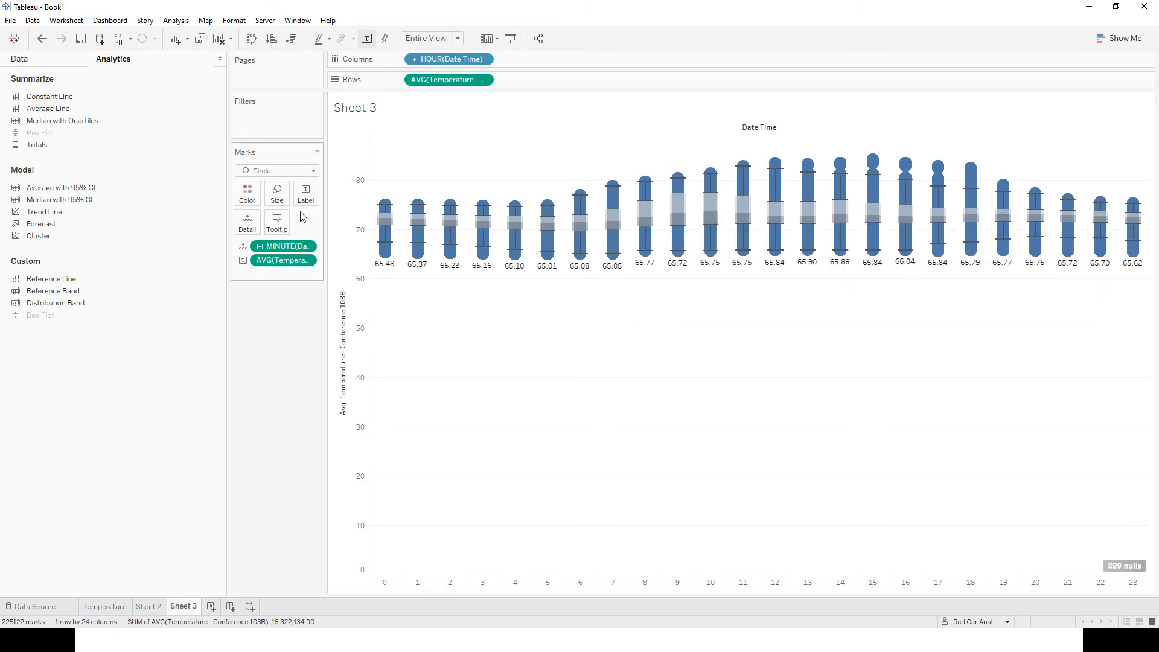
left_click(284, 201)
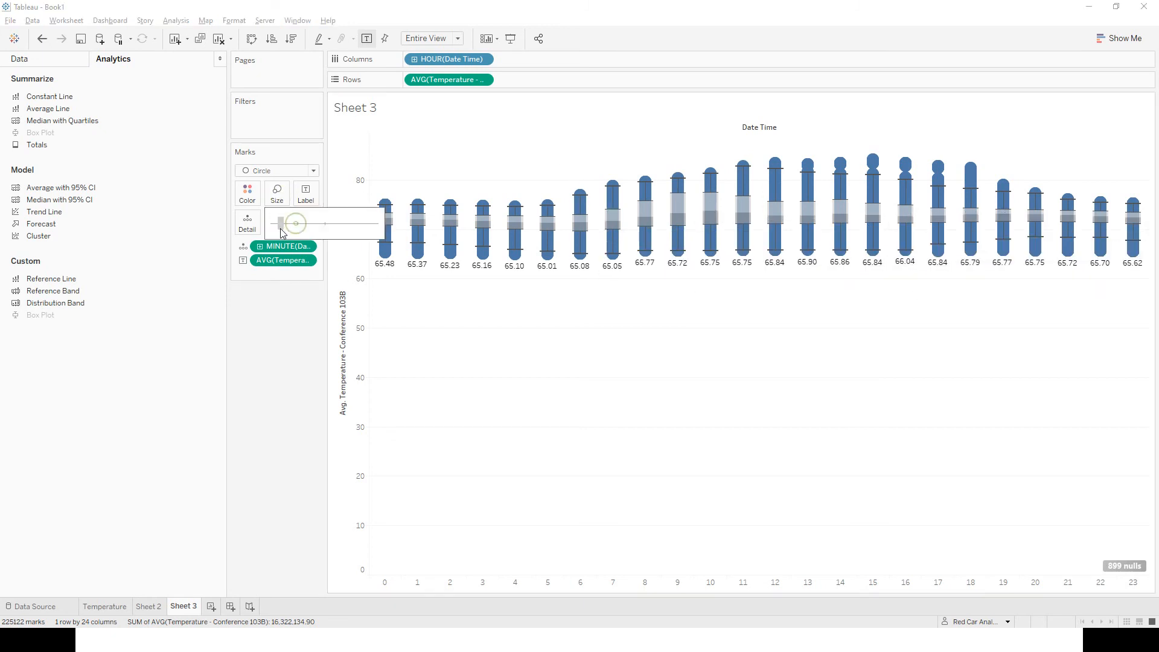
left_click_drag(284, 233, 281, 230)
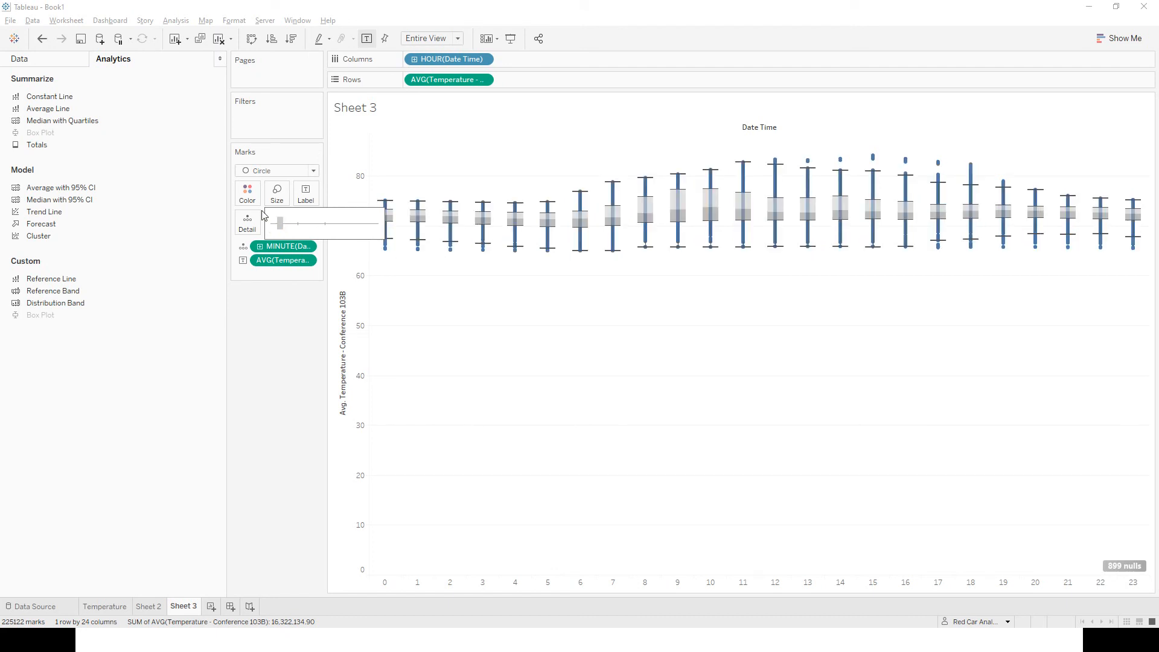
Recolour the circle marks behind the hourly temperature box plots light blue.
left_click(247, 193)
left_click(322, 251)
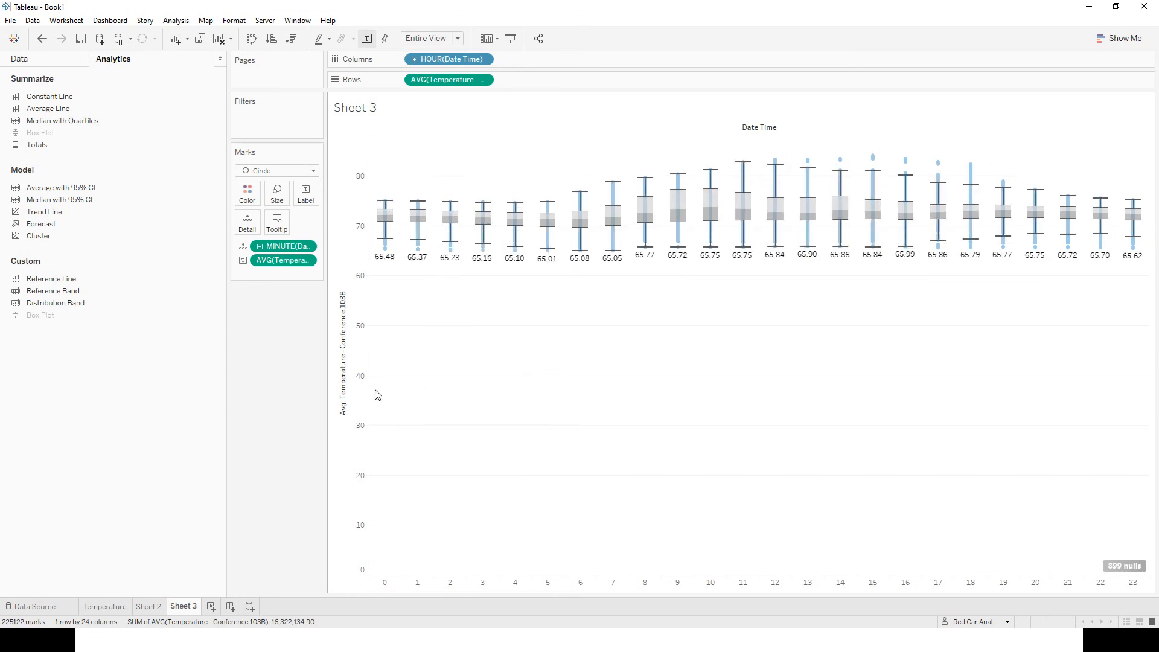
left_click(19, 60)
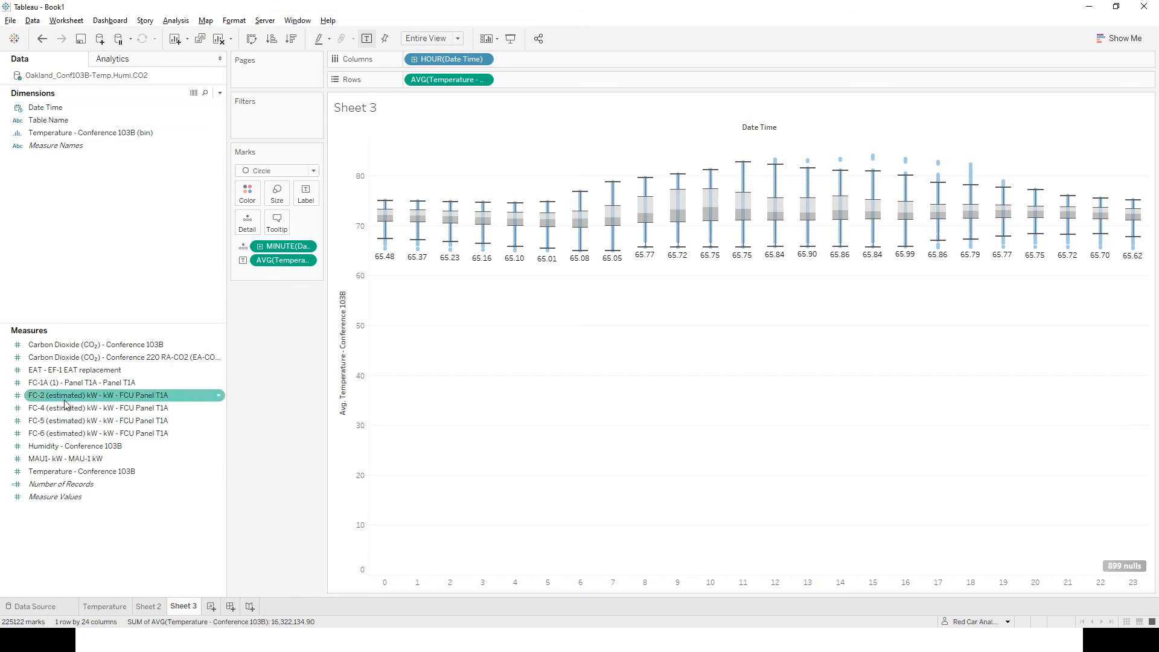
right_click(85, 398)
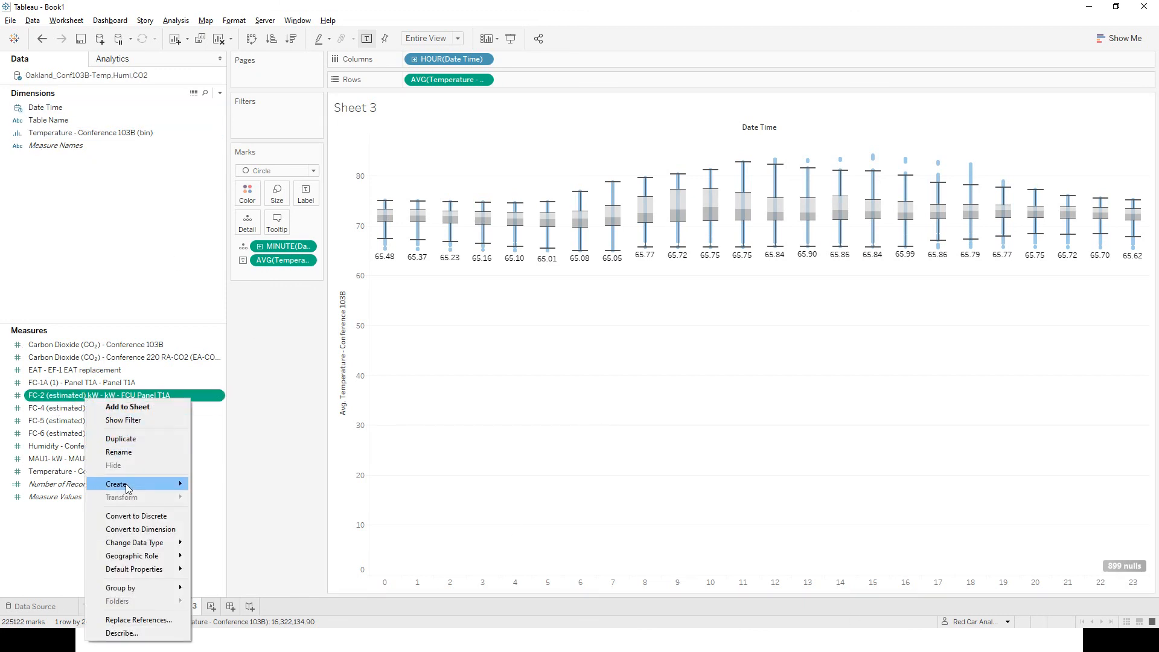
mouse_move(144, 485)
left_click(249, 510)
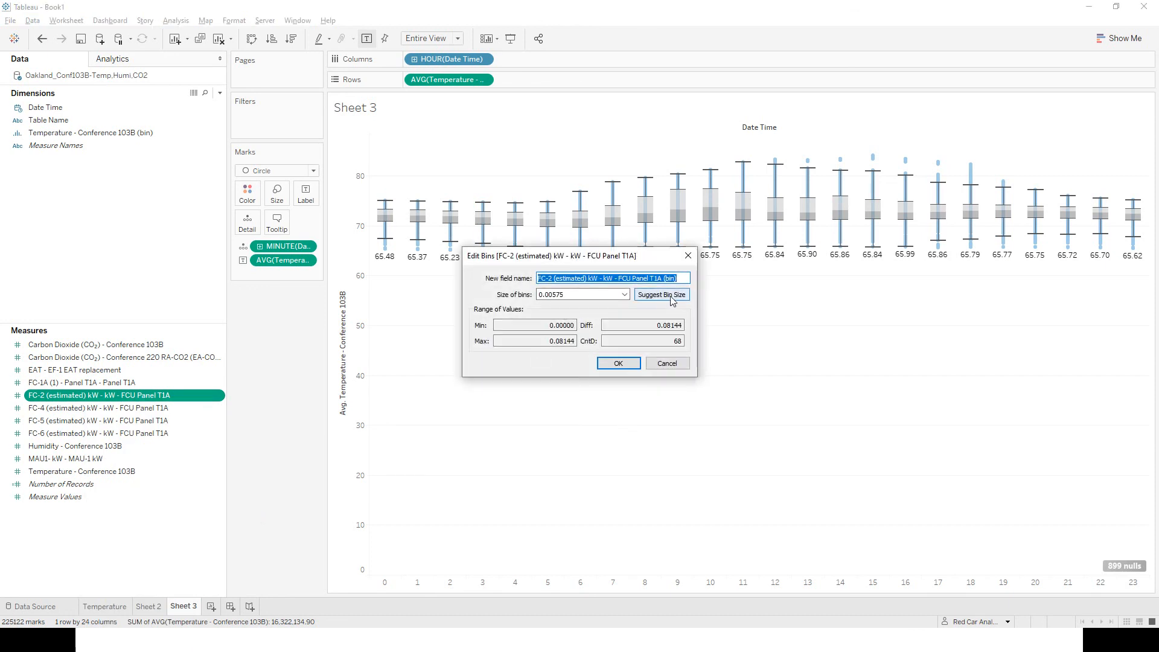
left_click(667, 363)
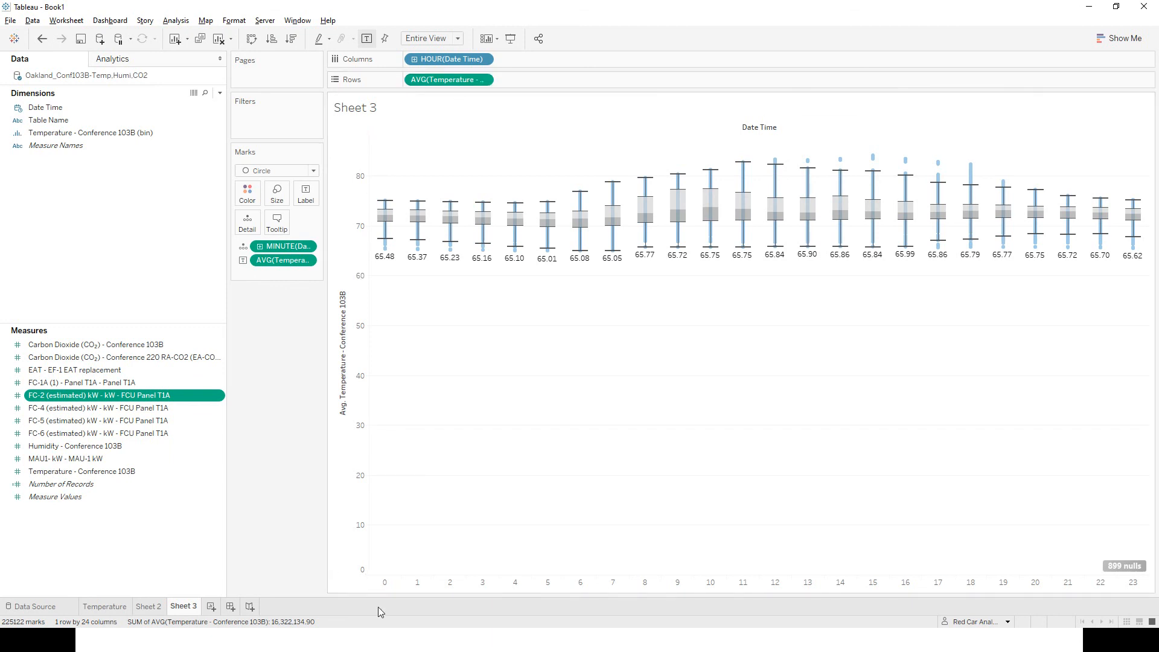
Review the analytics options, the Sheet 2 chart of all measures and the unioned data source, and return to Sheet 3.
mouse_move(116, 611)
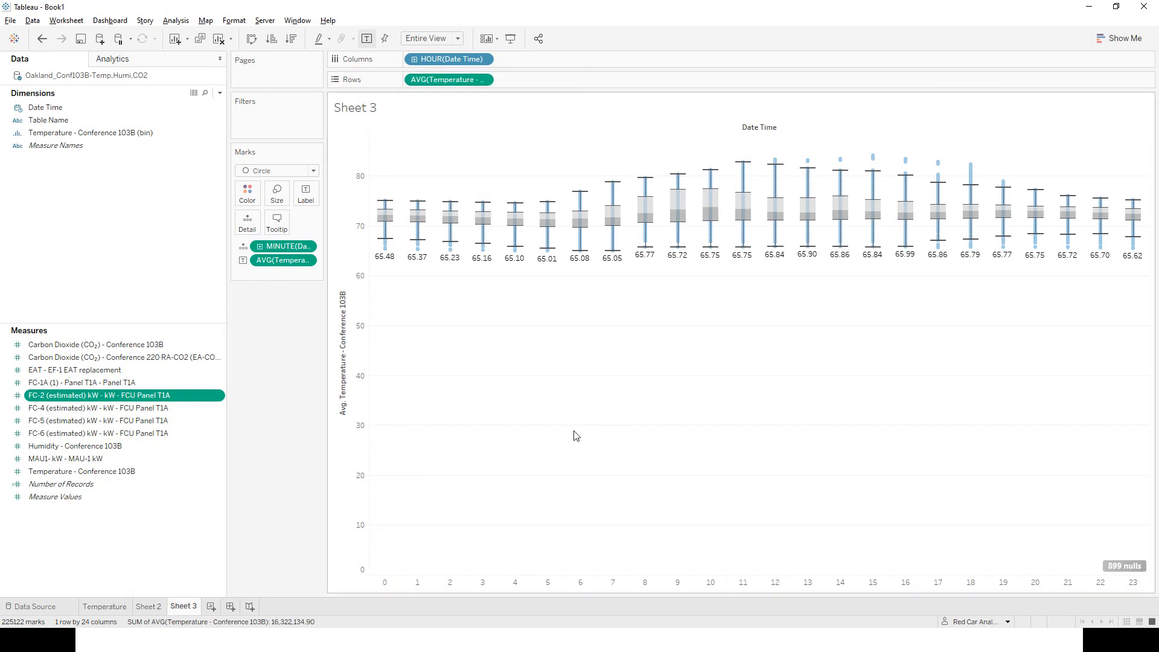
left_click(116, 60)
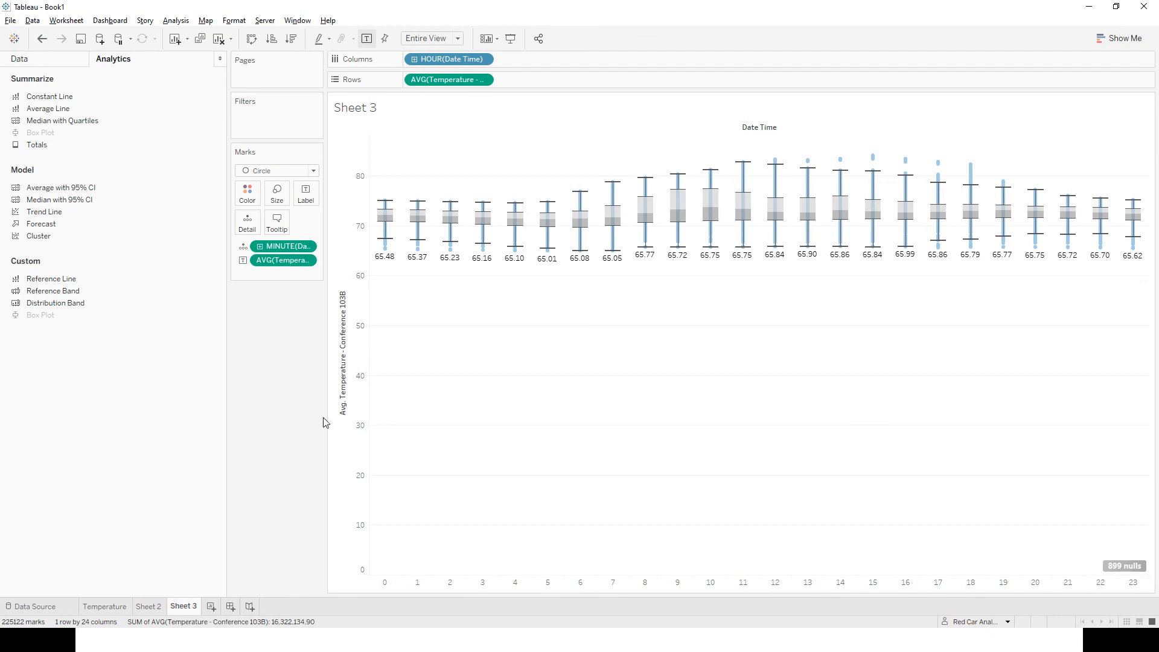
key("alt+Tab")
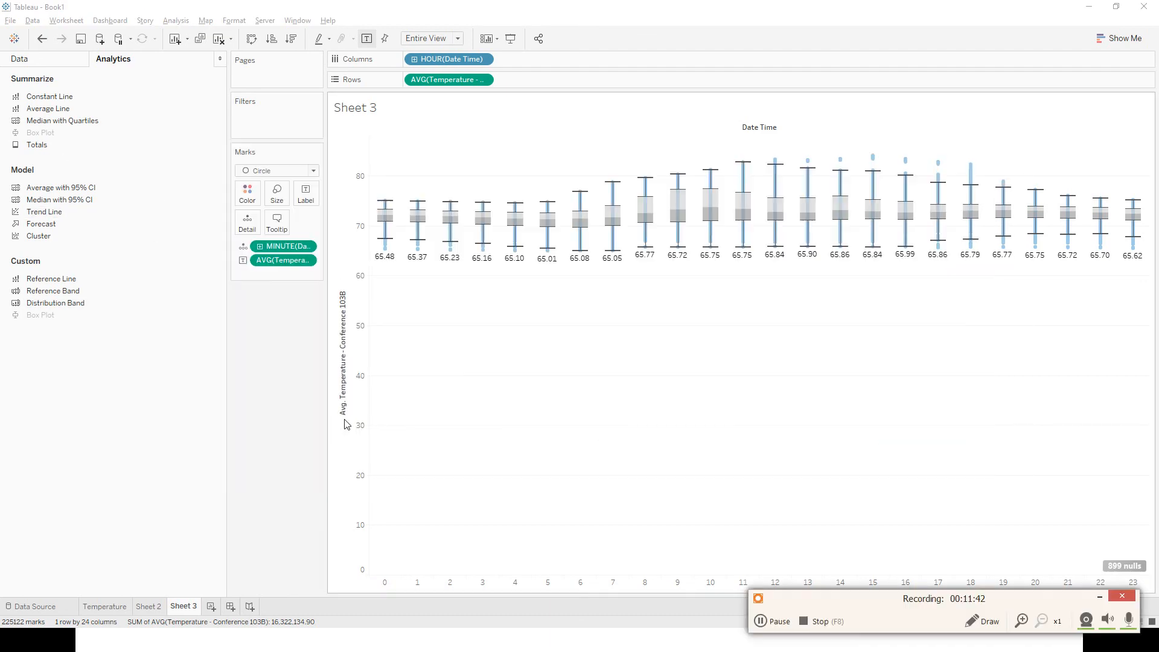
left_click(146, 609)
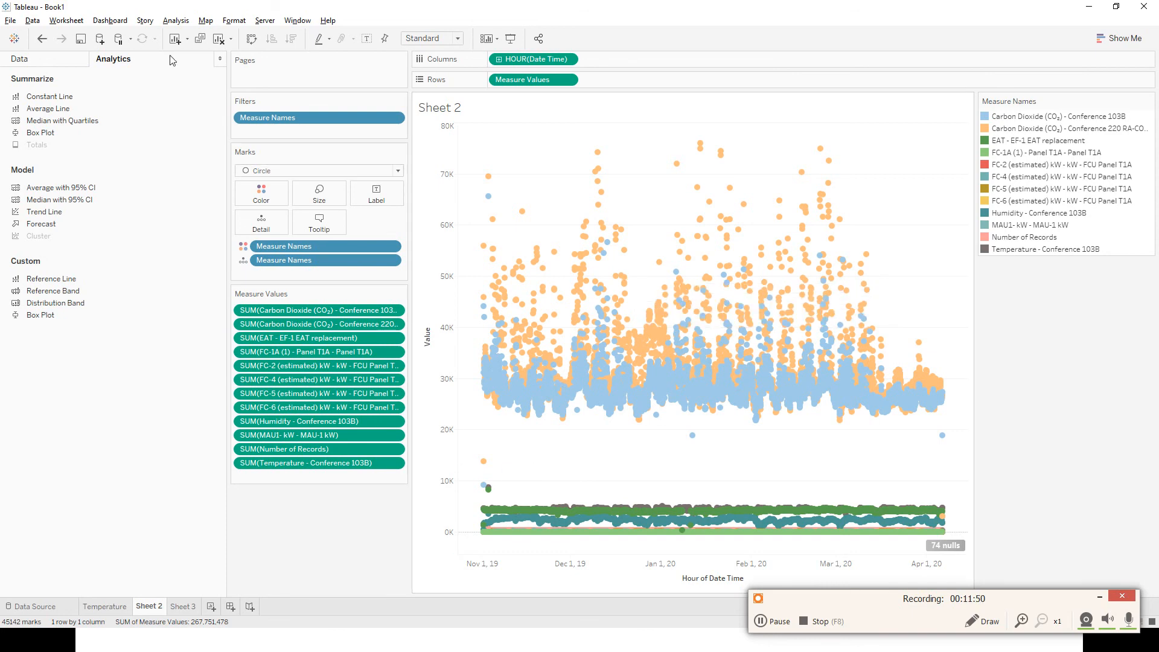
left_click(47, 57)
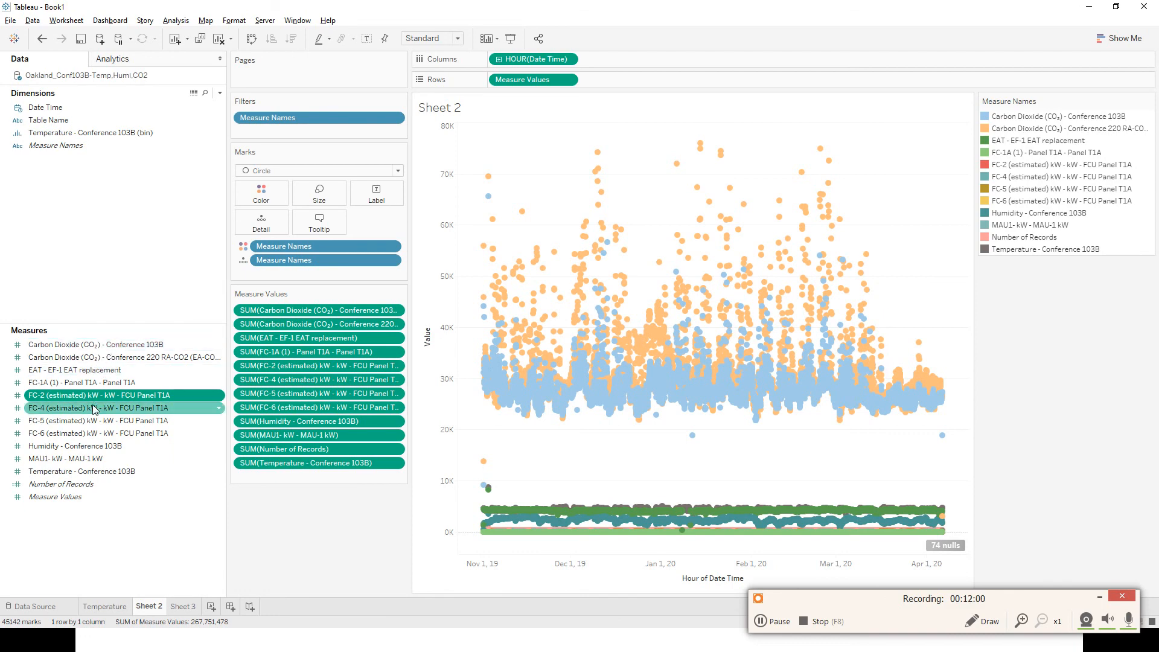
left_click(188, 610)
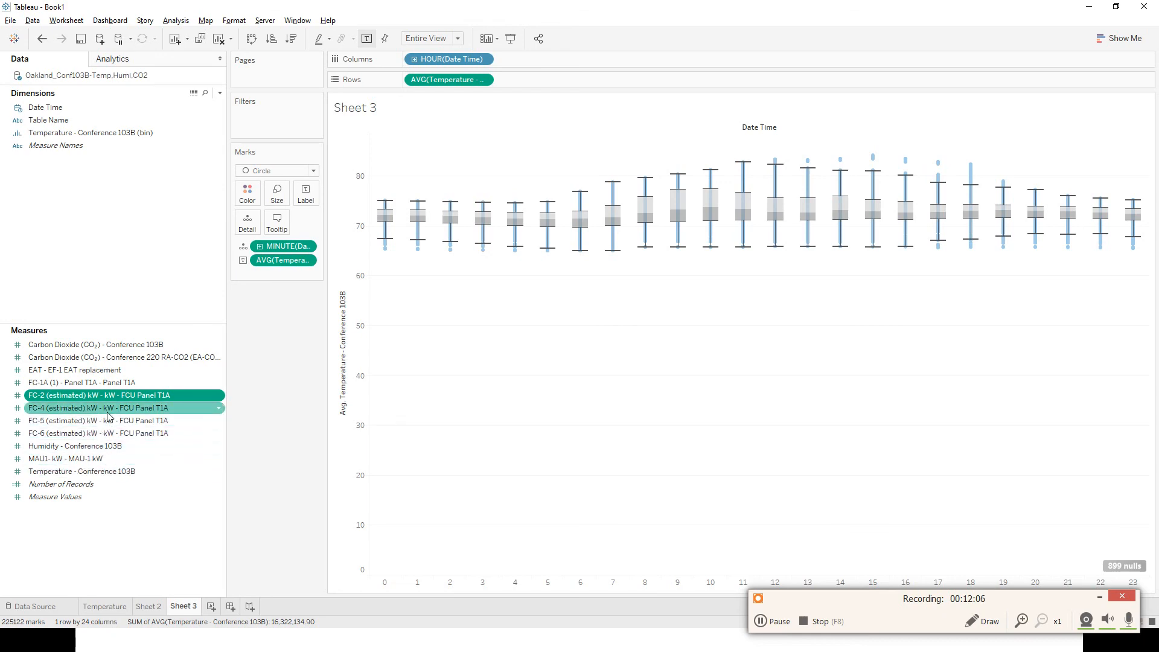
left_click(48, 608)
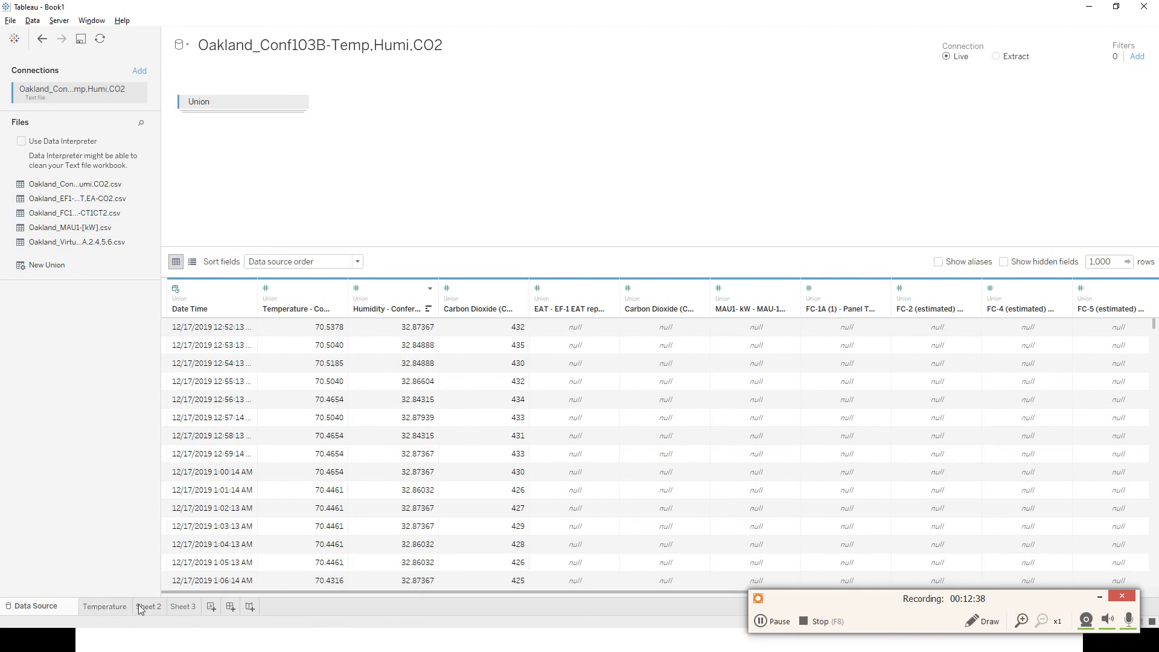
mouse_move(144, 607)
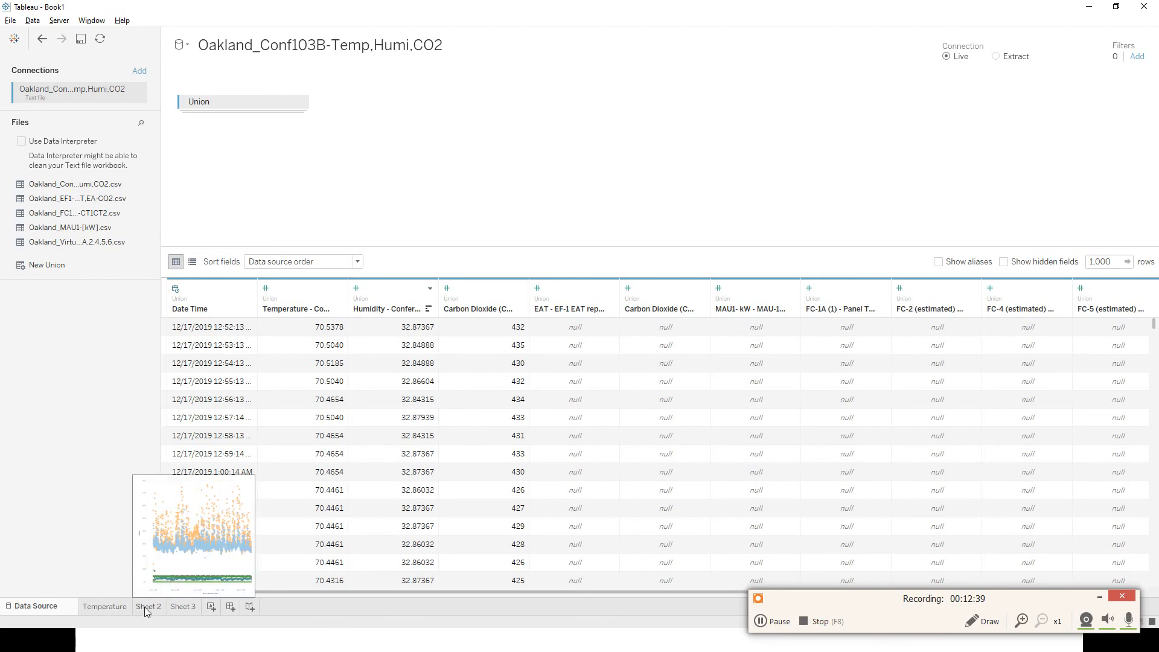
left_click(177, 606)
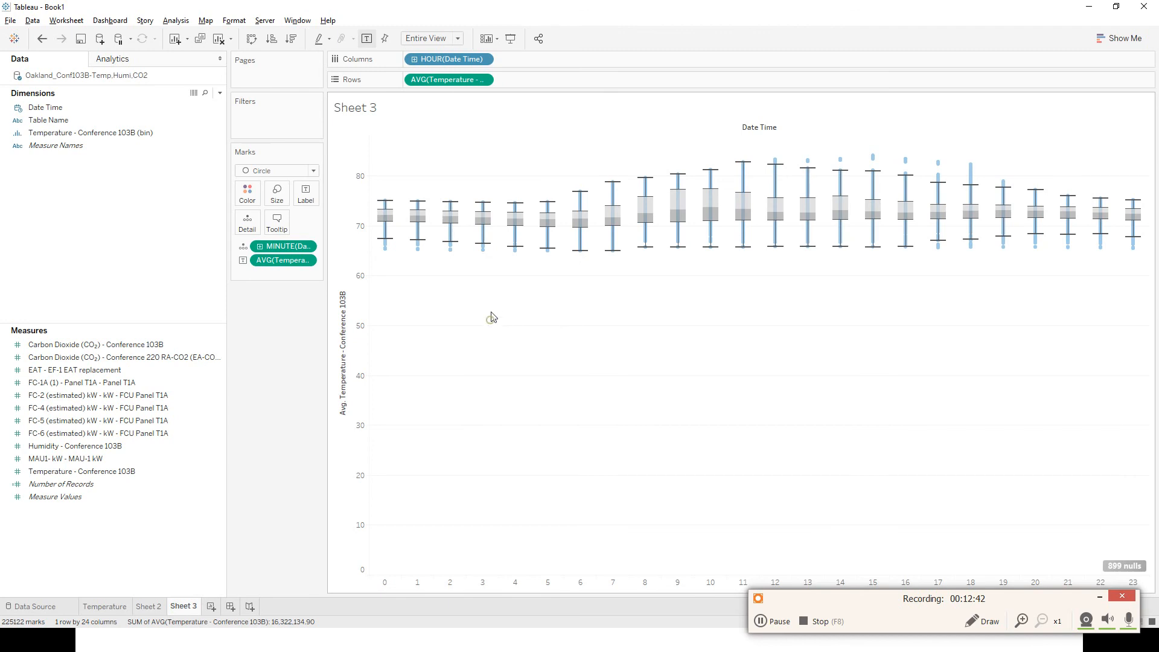